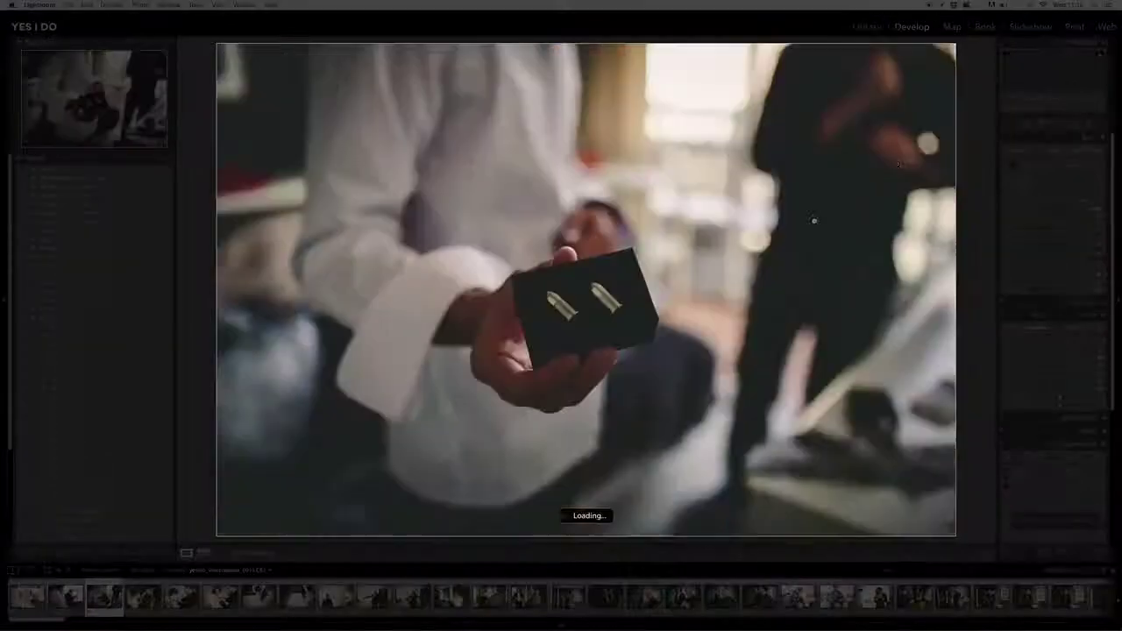
- Advance through the groom's getting-ready photos and enter Crop Overlay on each
key("ctrl+z")
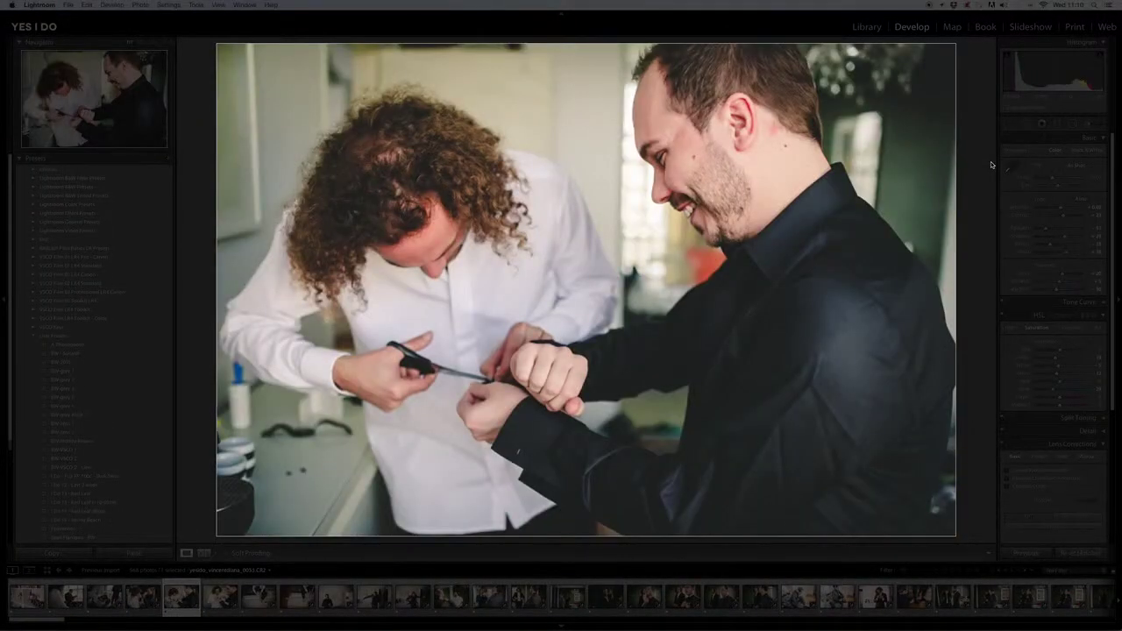
key("Right")
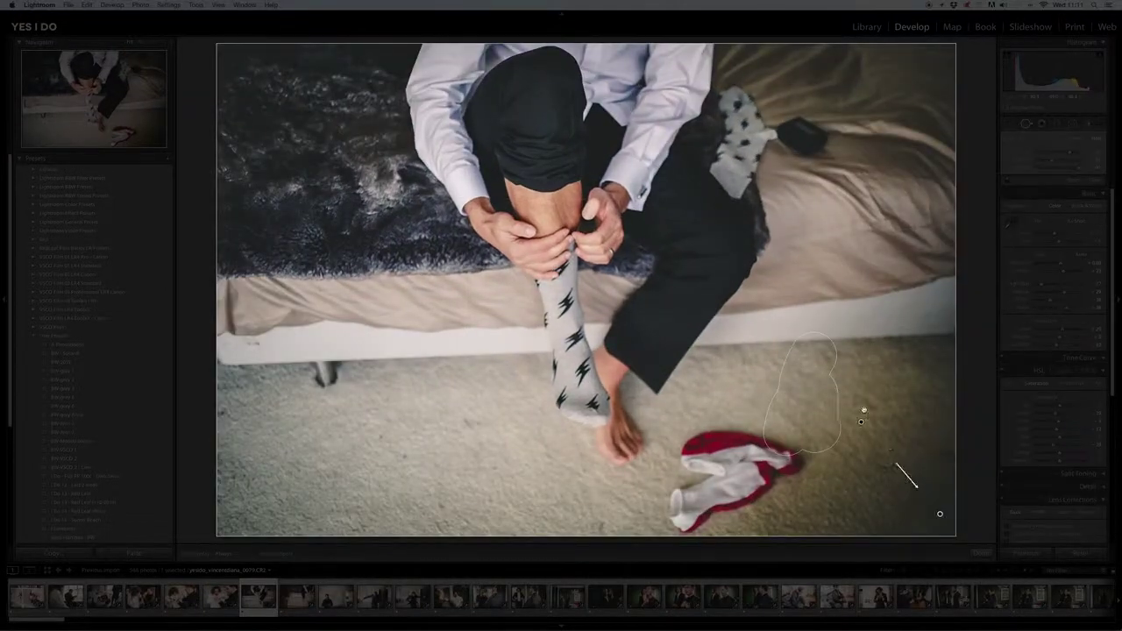
key("r")
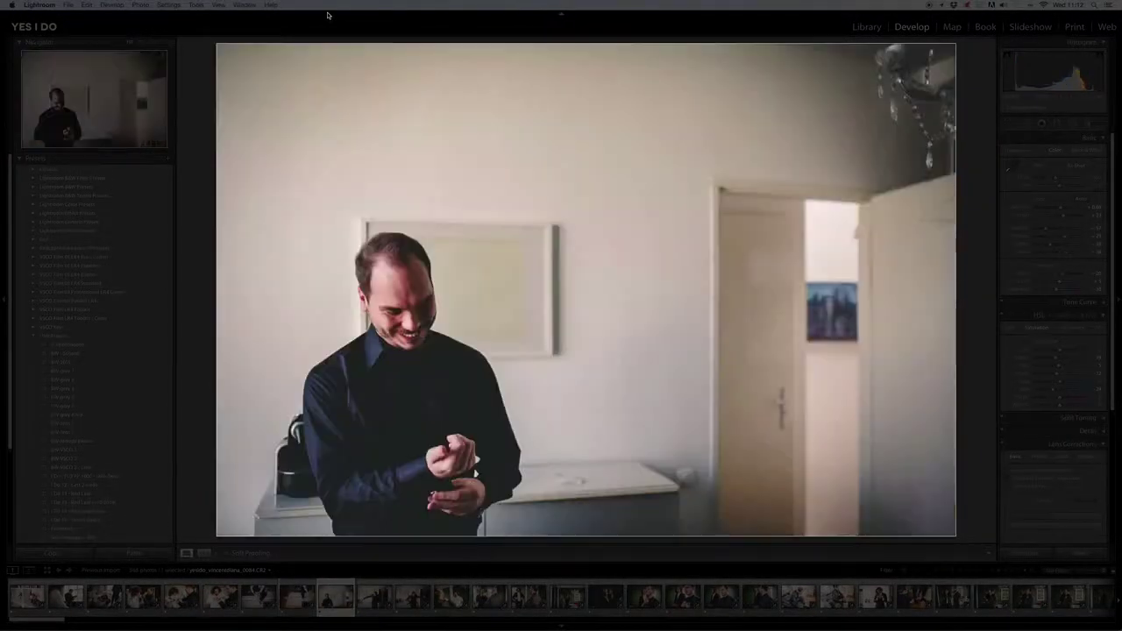
key("r")
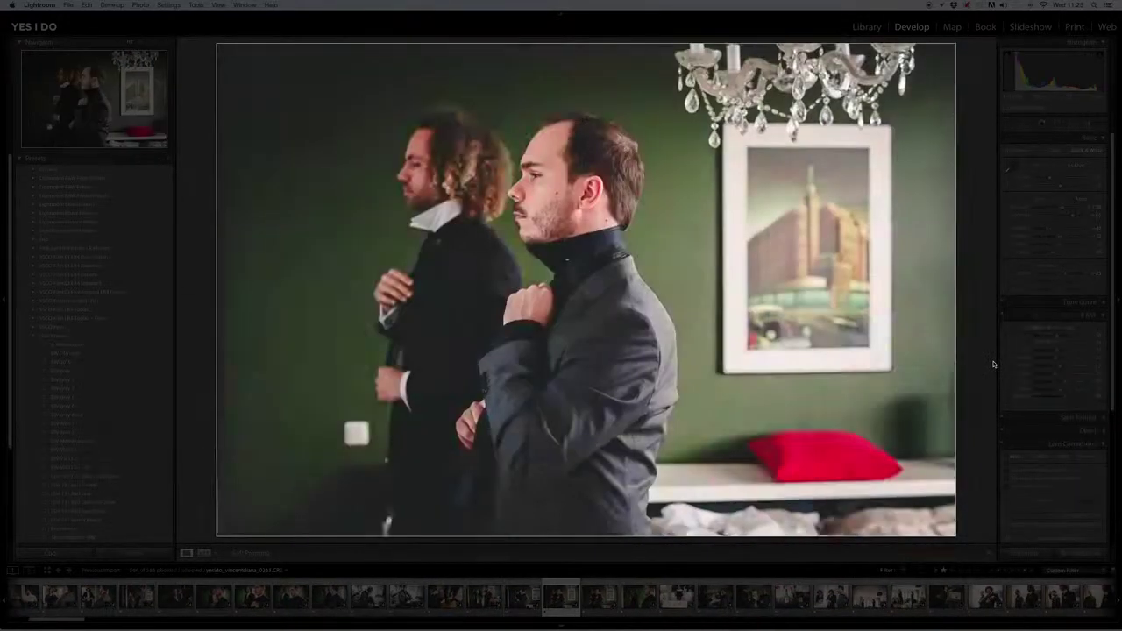
- Step through the black-and-white groom shots, confirm a crop, and start cropping the College Hotel exterior
key("super+z")
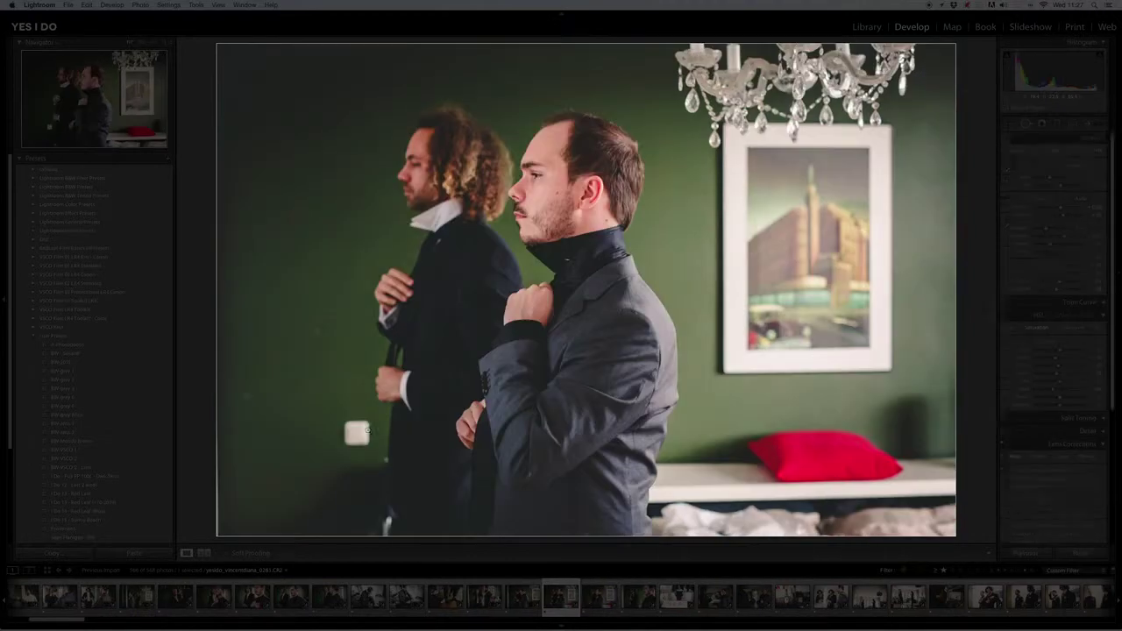
key("Right")
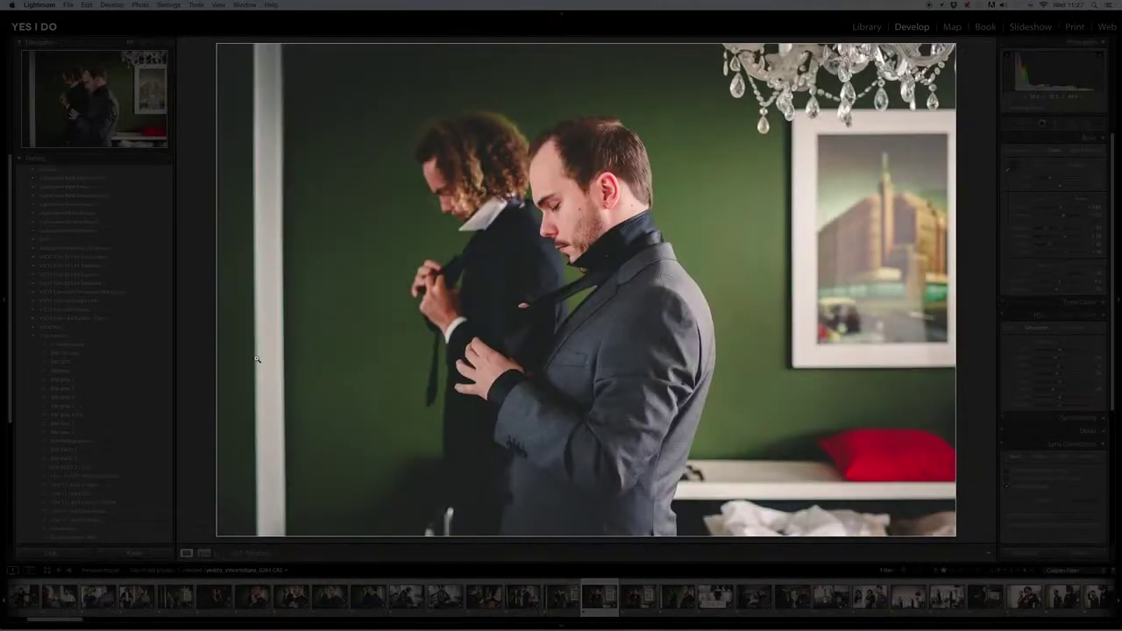
key("Right")
key("Right")
key("Right")
key("Right")
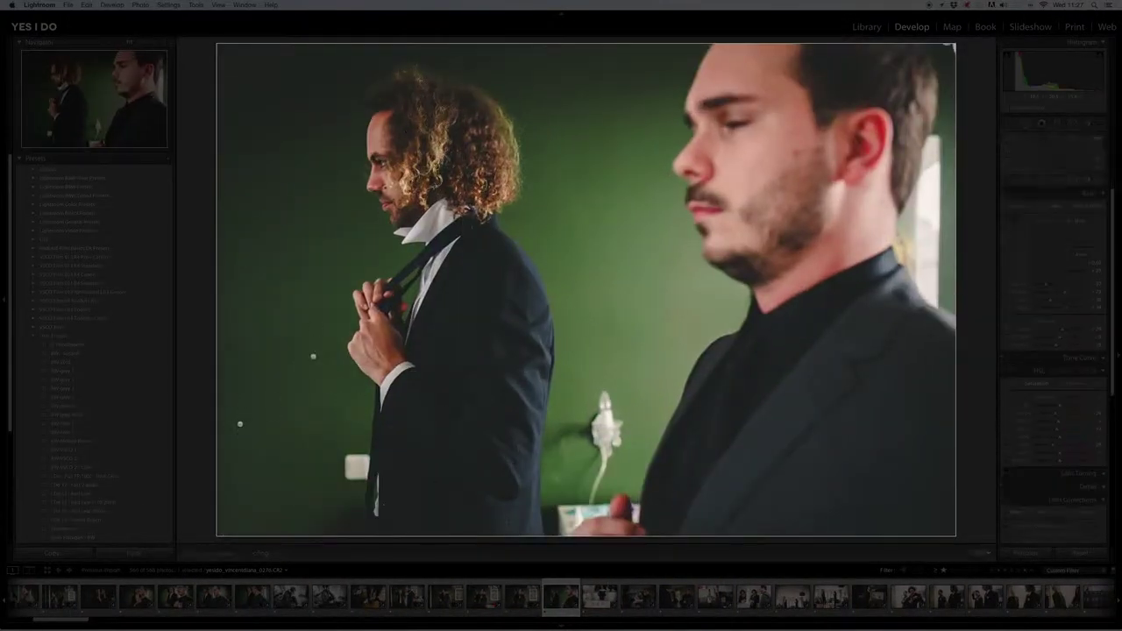
key("Right")
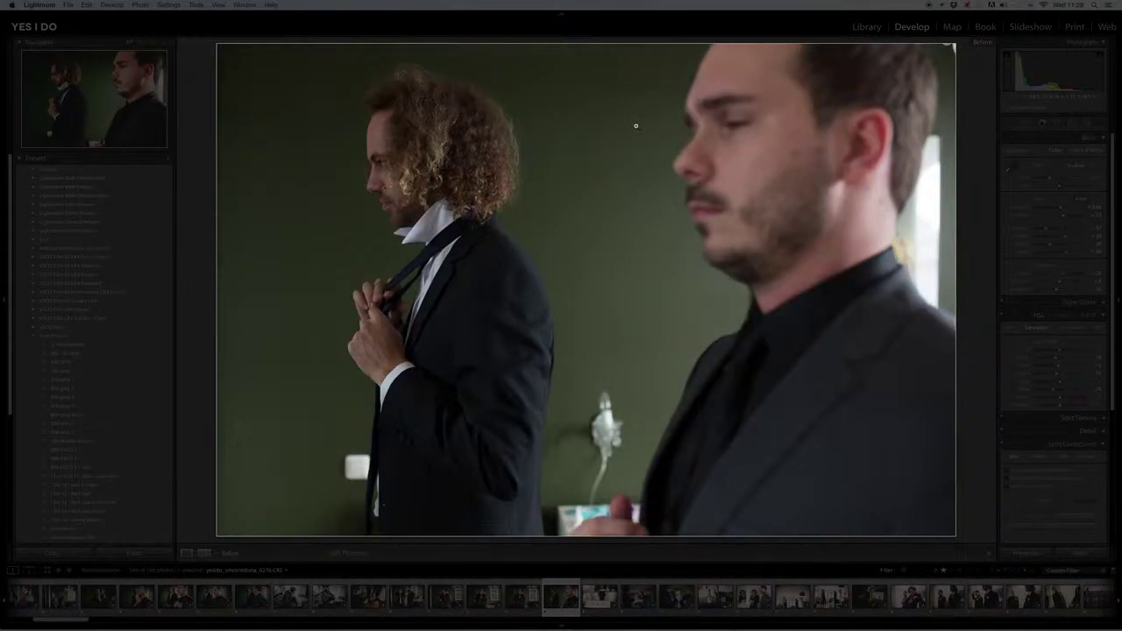
key("Right")
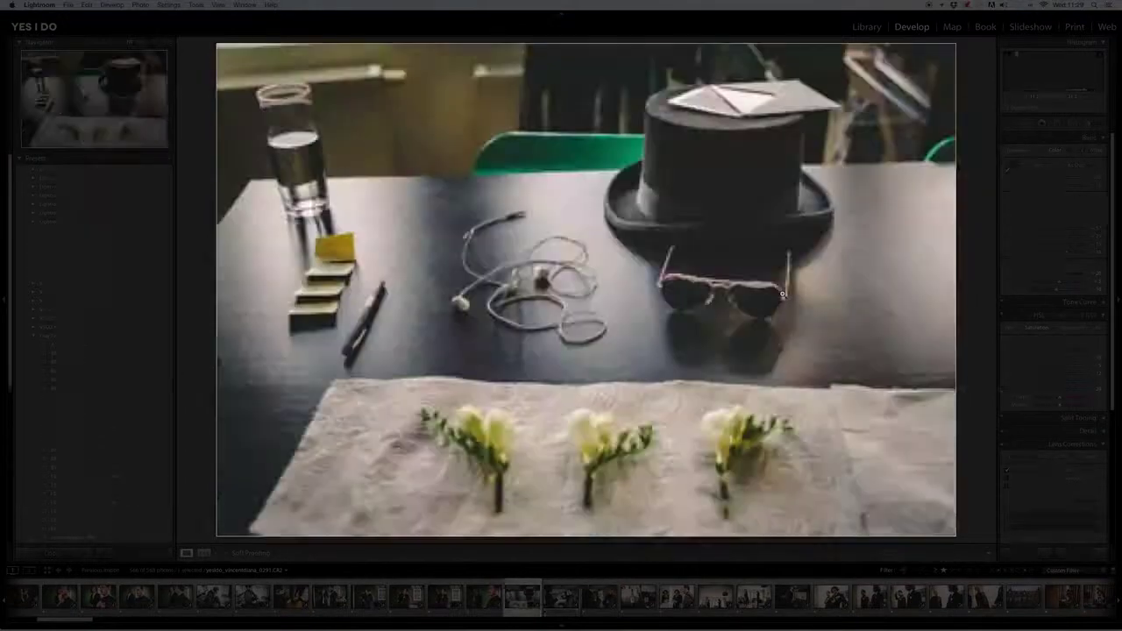
key("Right")
key("Right")
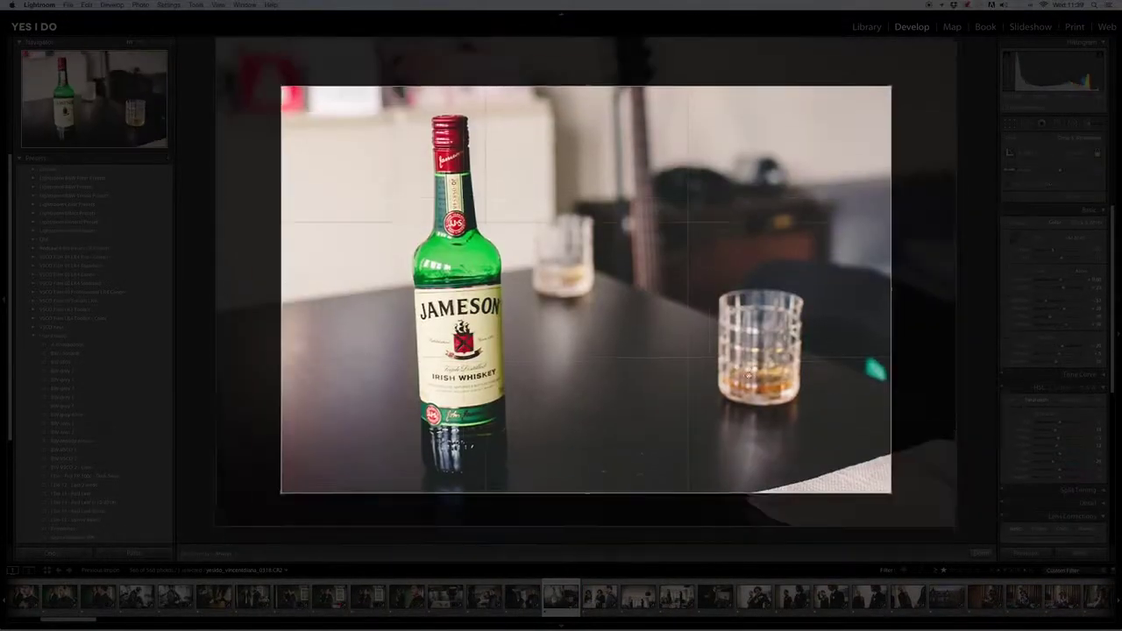
key("Right")
key("Right")
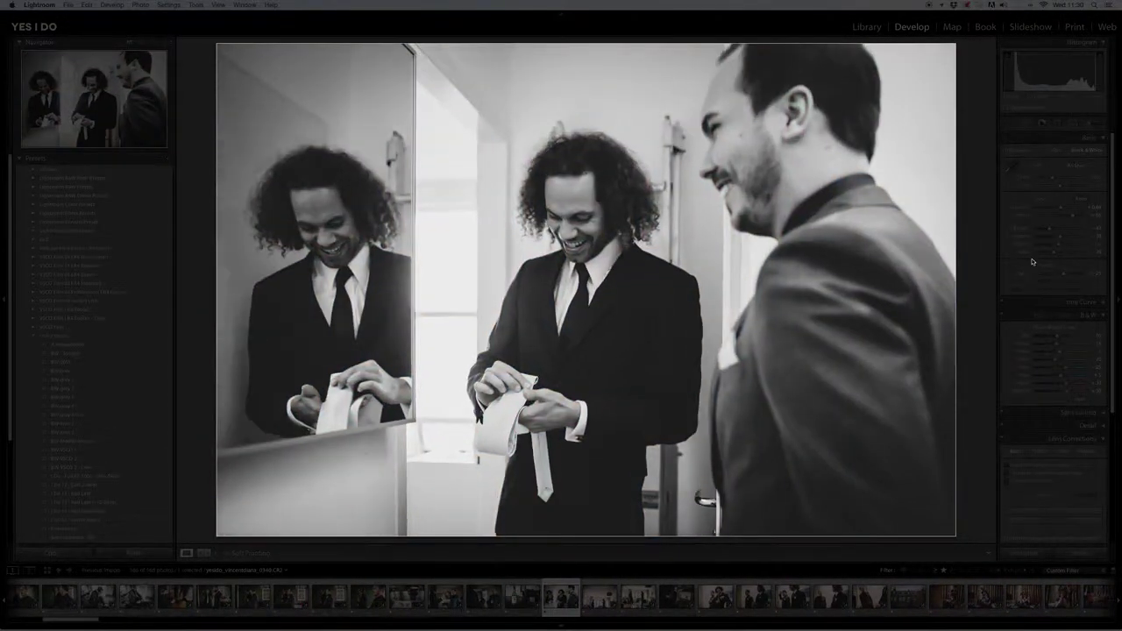
key("Right")
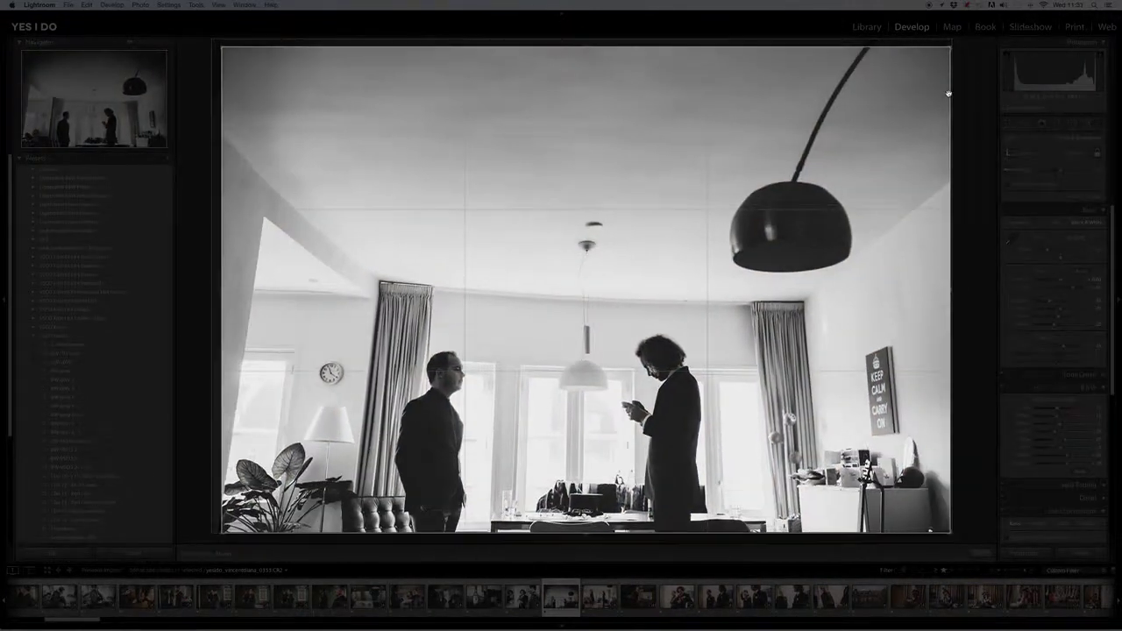
key("Right")
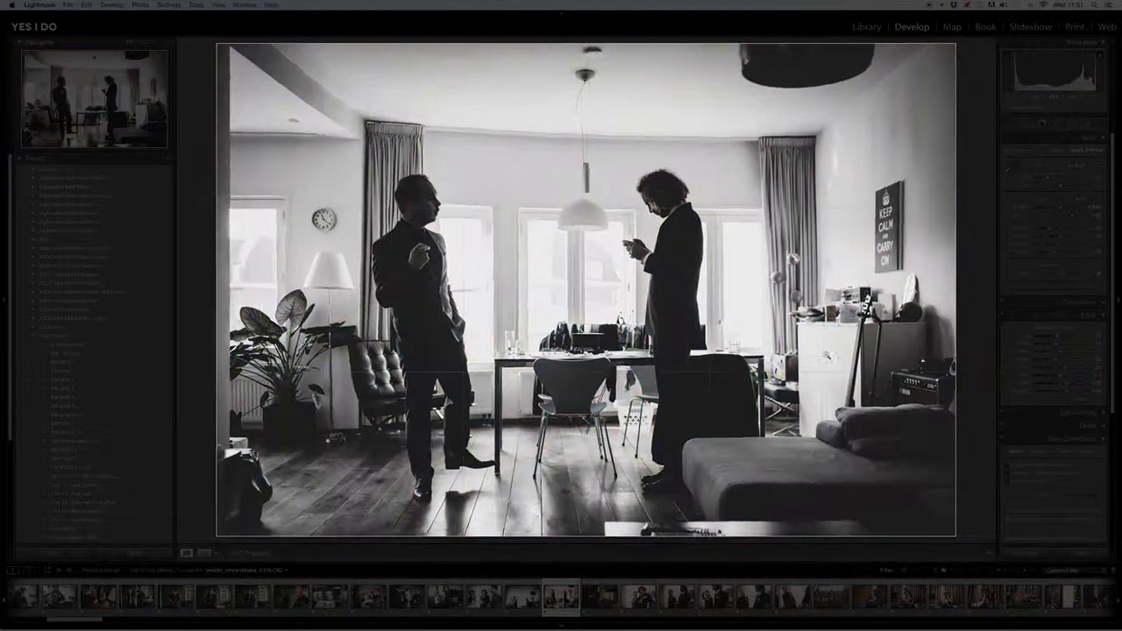
key("r")
key("Right")
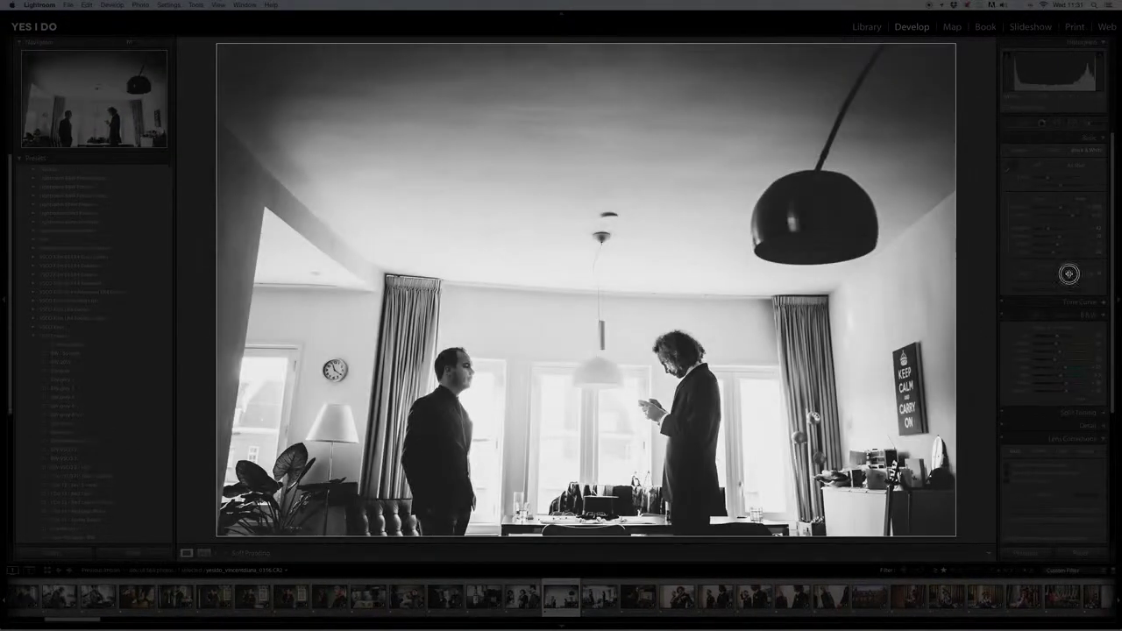
key("r")
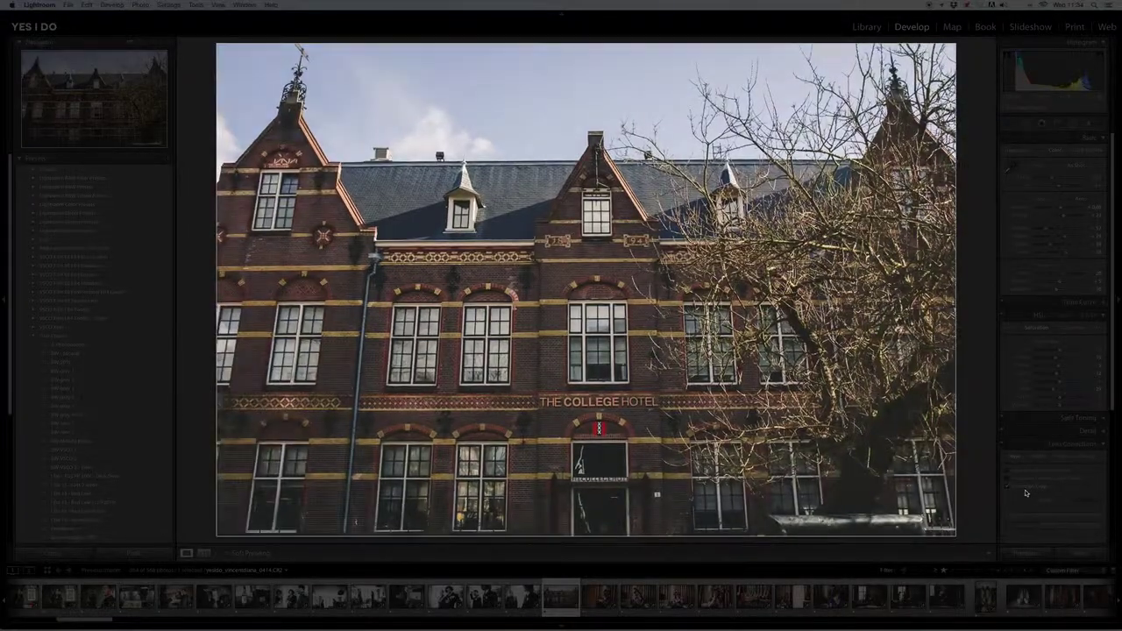
- Switch away to another app and back, then apply a dark, high-contrast radial effect to the makeup photo
key("super+Tab")
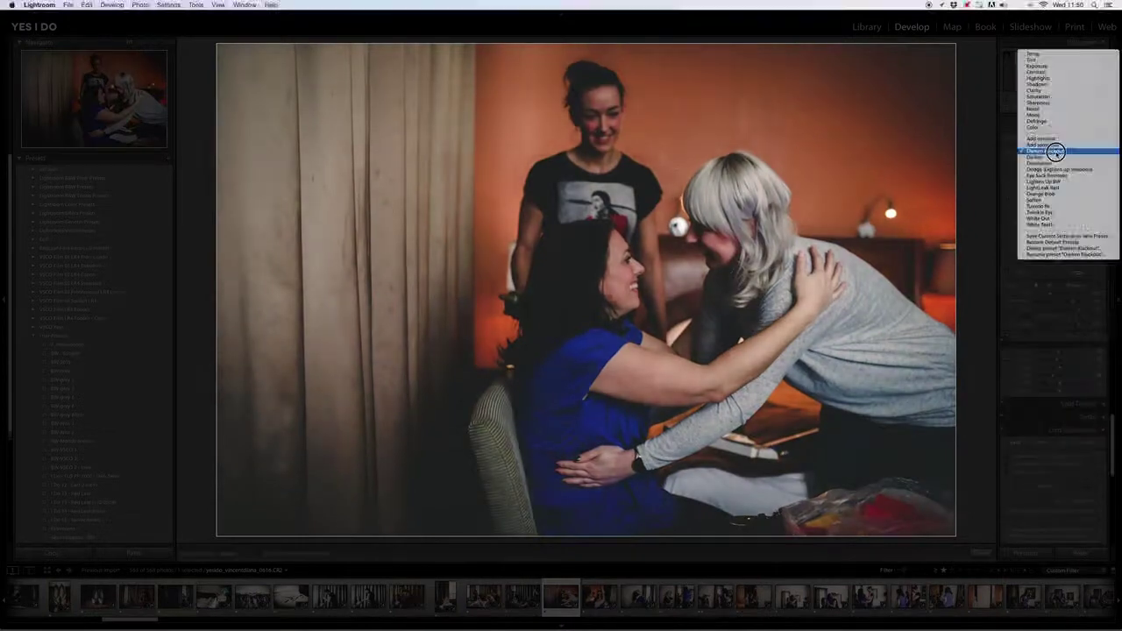
left_click(1054, 151)
- Finish the radial adjustment, give two bridal-prep photos yellow labels, and start an adjustment brush
key("shift+m")
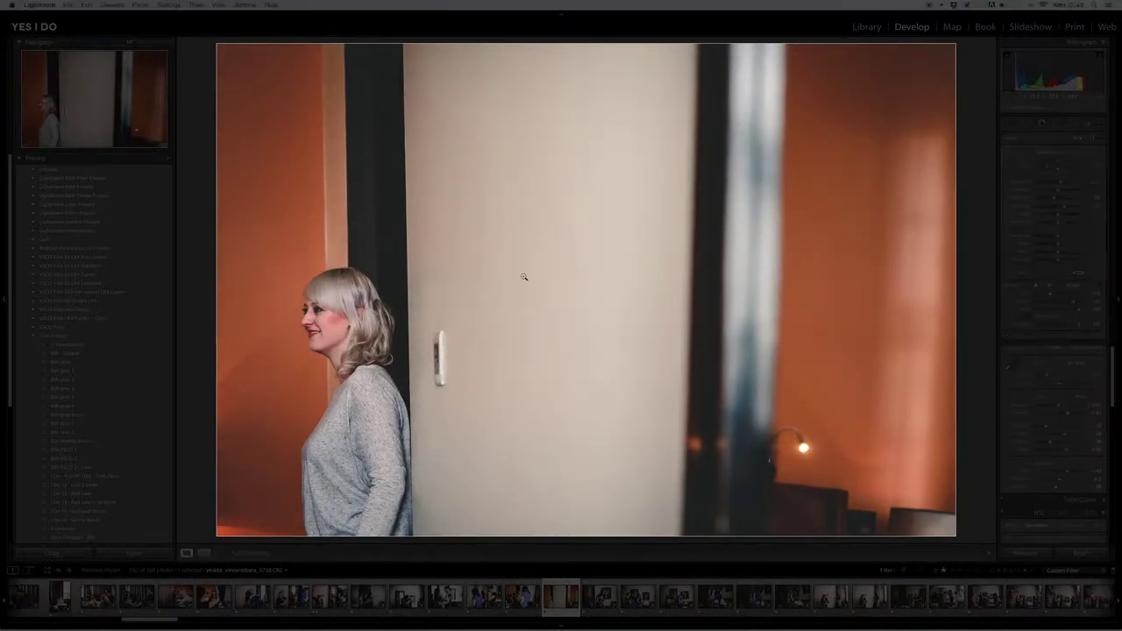
key("7")
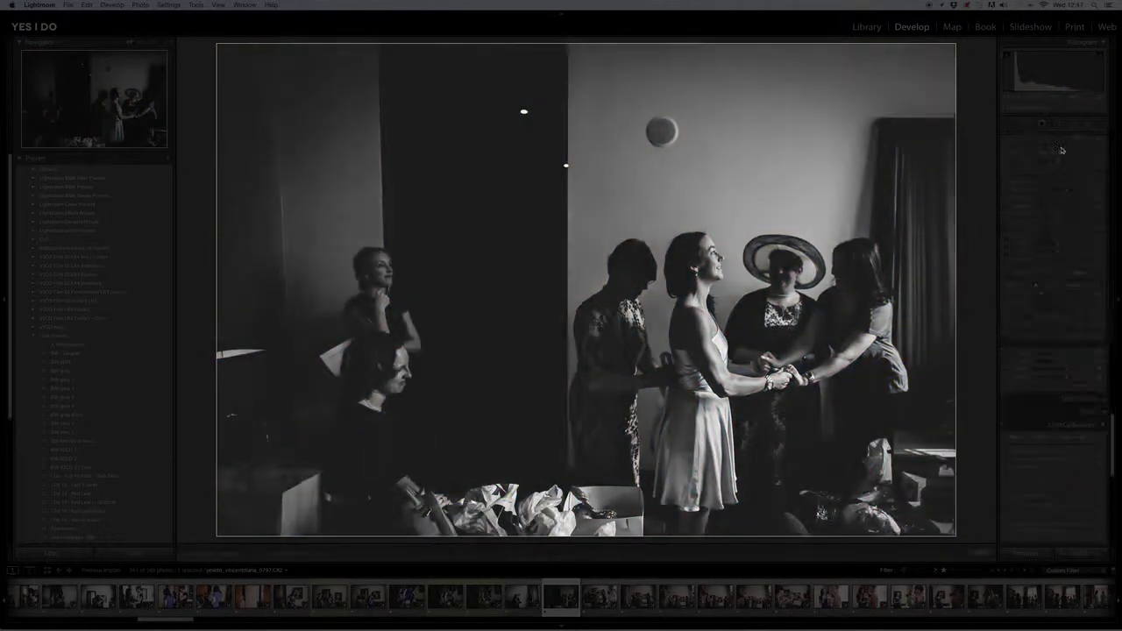
key("7")
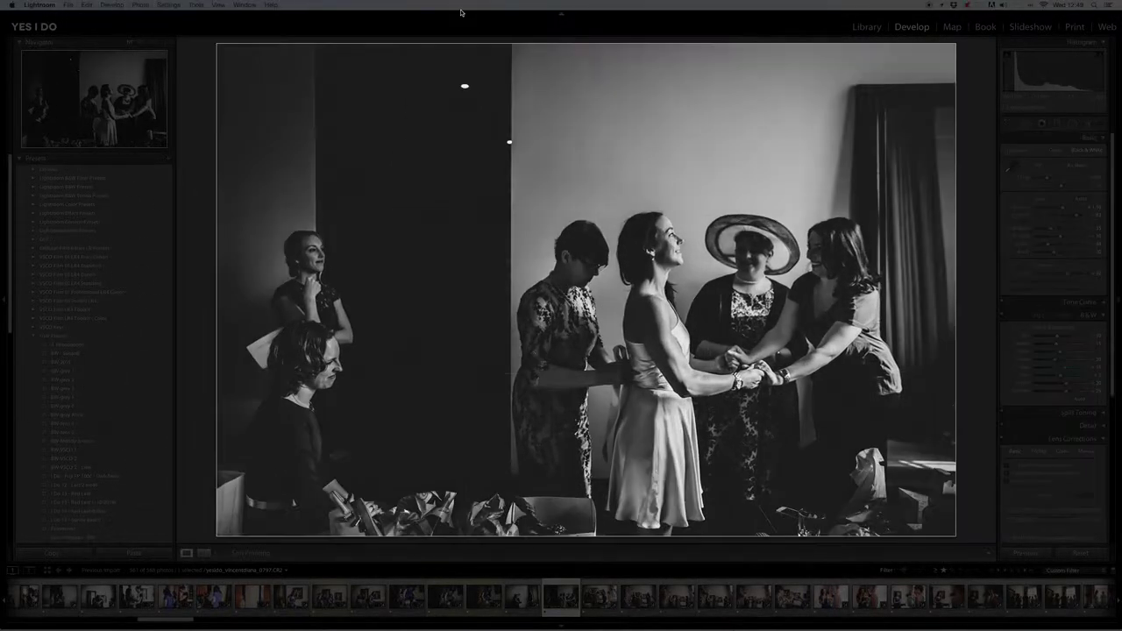
key("k")
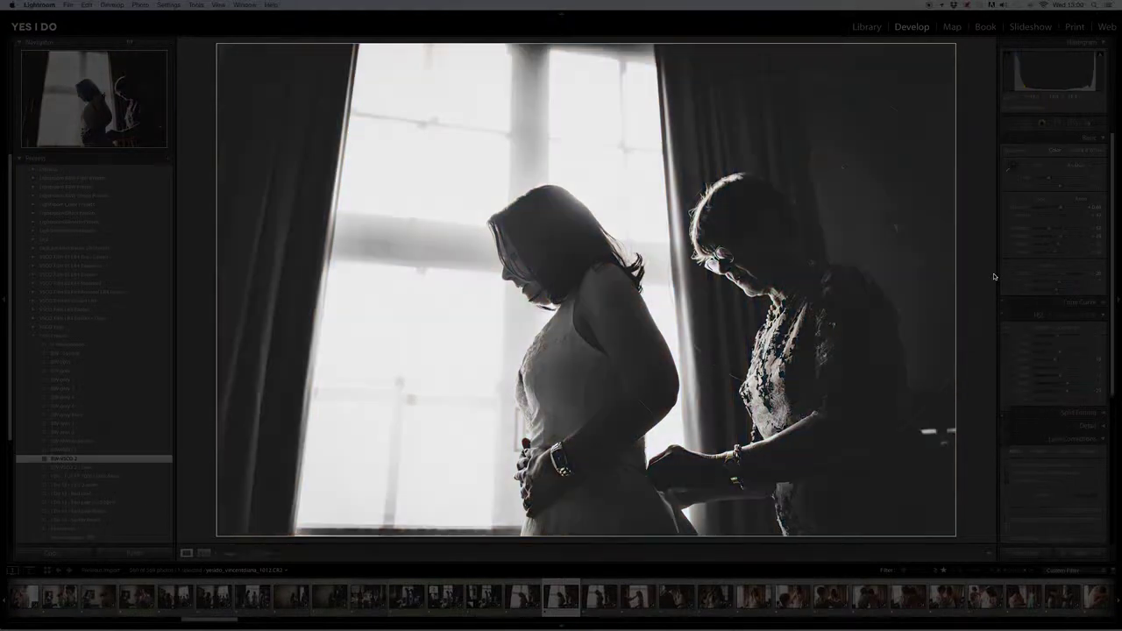
- Label the bridesmaid photo yellow and move ahead through the filmstrip
key("7")
key("Right")
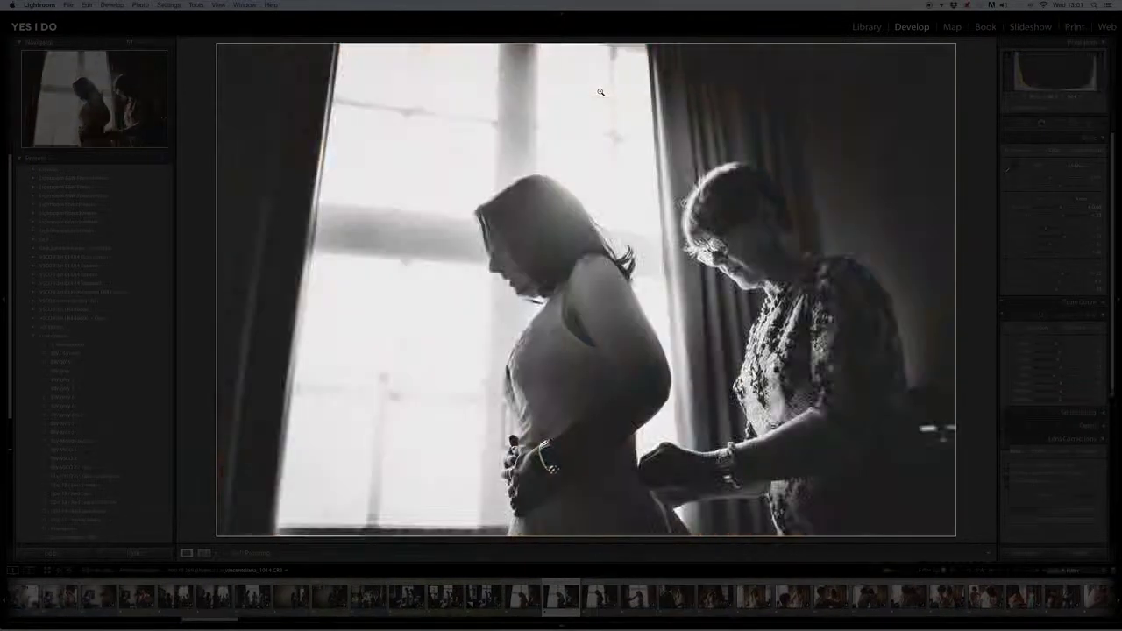
key("Right")
key("Right")
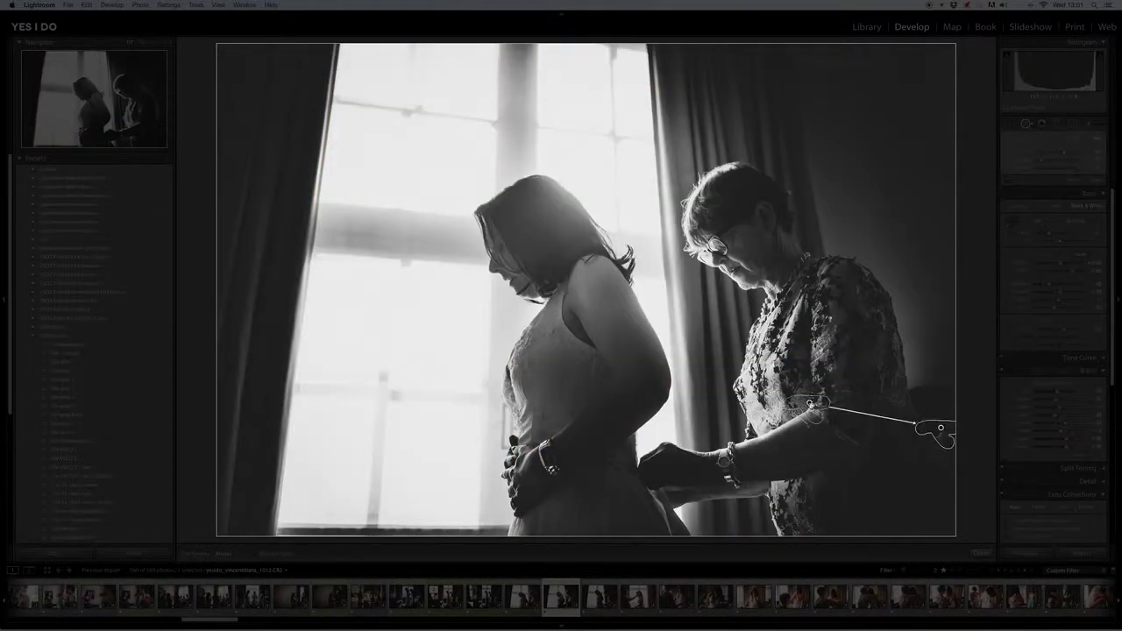
key("Right")
key("Right")
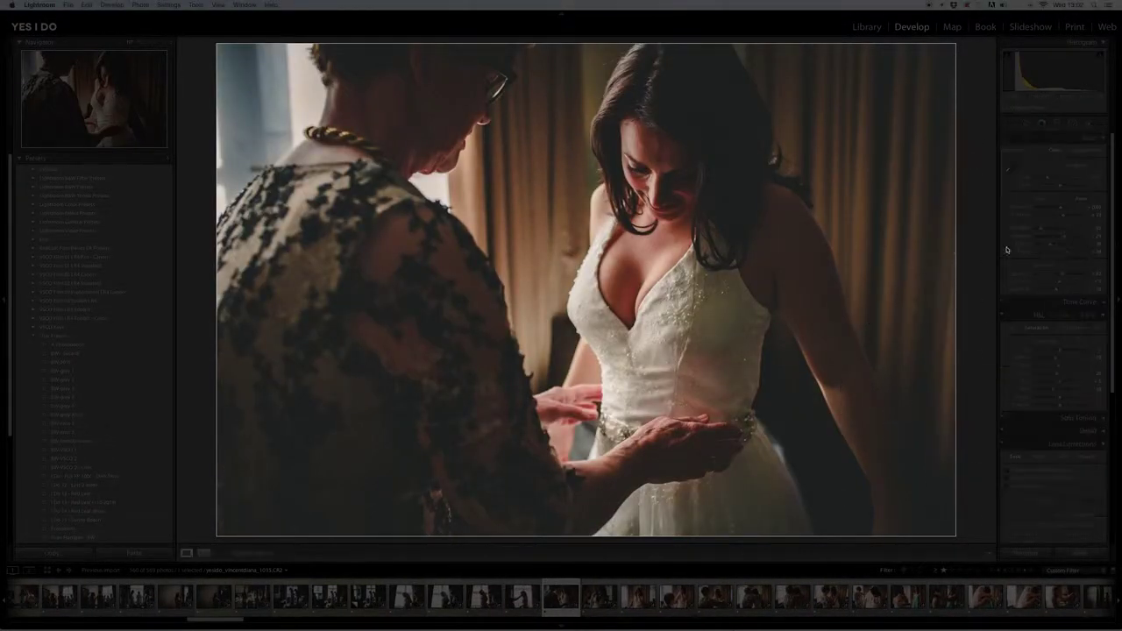
- Zoom in to check detail at the waist and the bride's face, panning across the dress
left_click(760, 419)
left_click(670, 270)
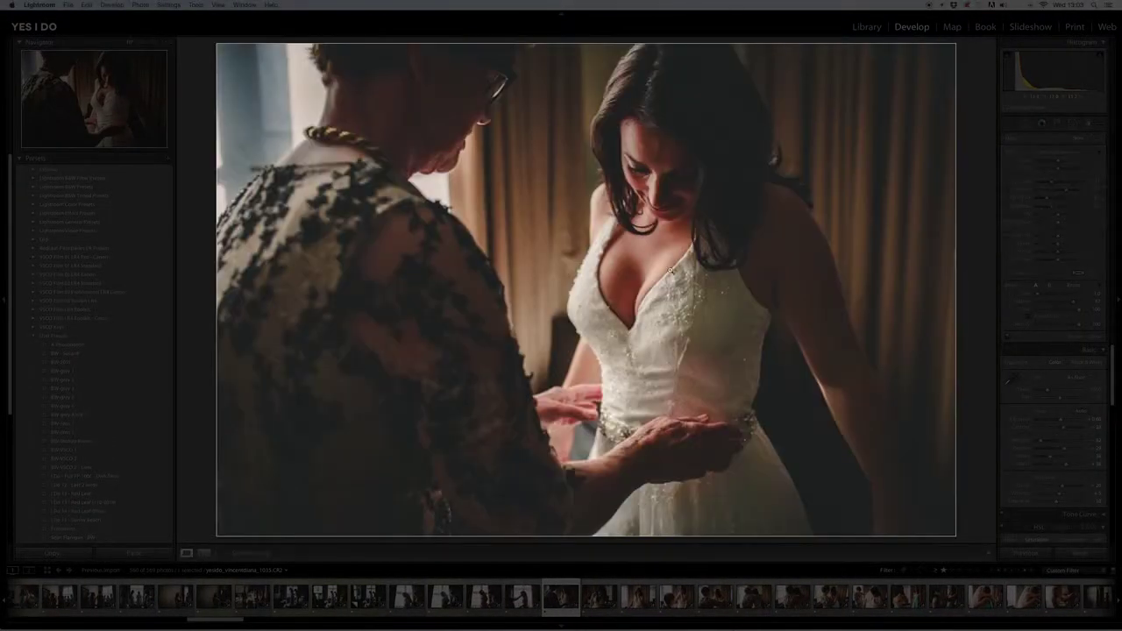
left_click(521, 271)
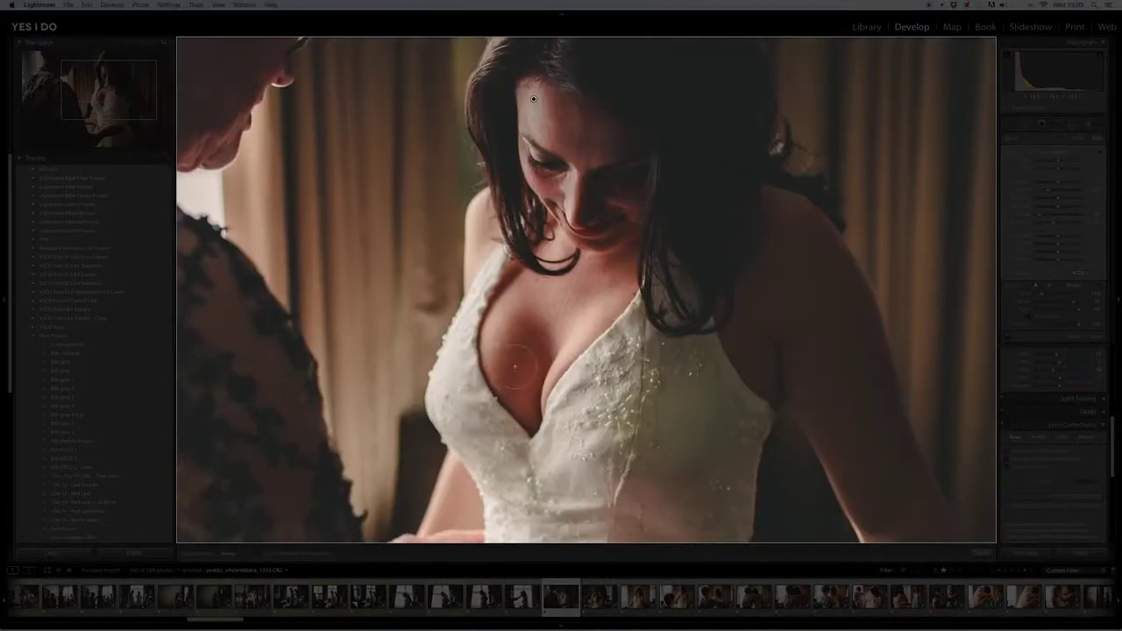
left_click_drag(510, 254, 761, 100)
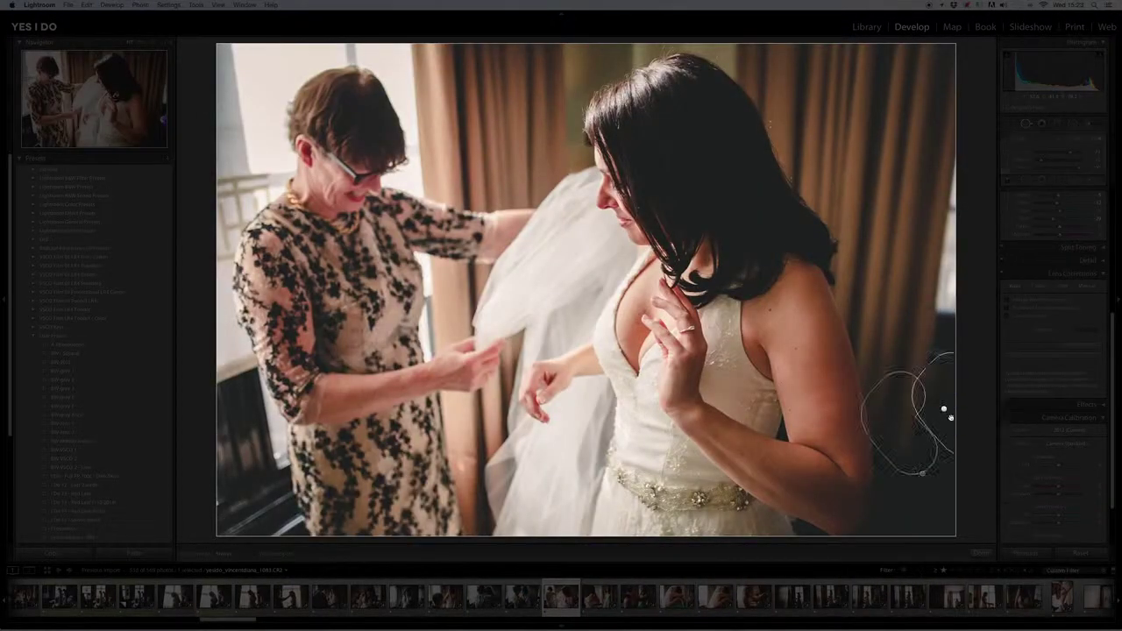
- Reach the hug photo, try and undo a B&W preset, then make it black-and-white
key("Right")
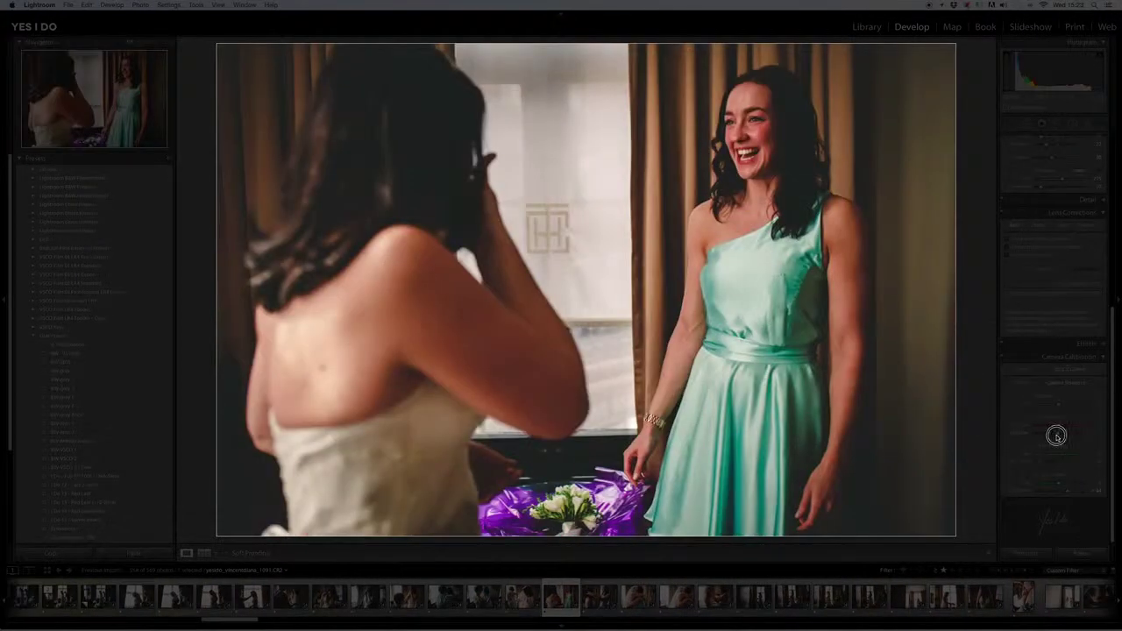
key("Right")
key("super+z")
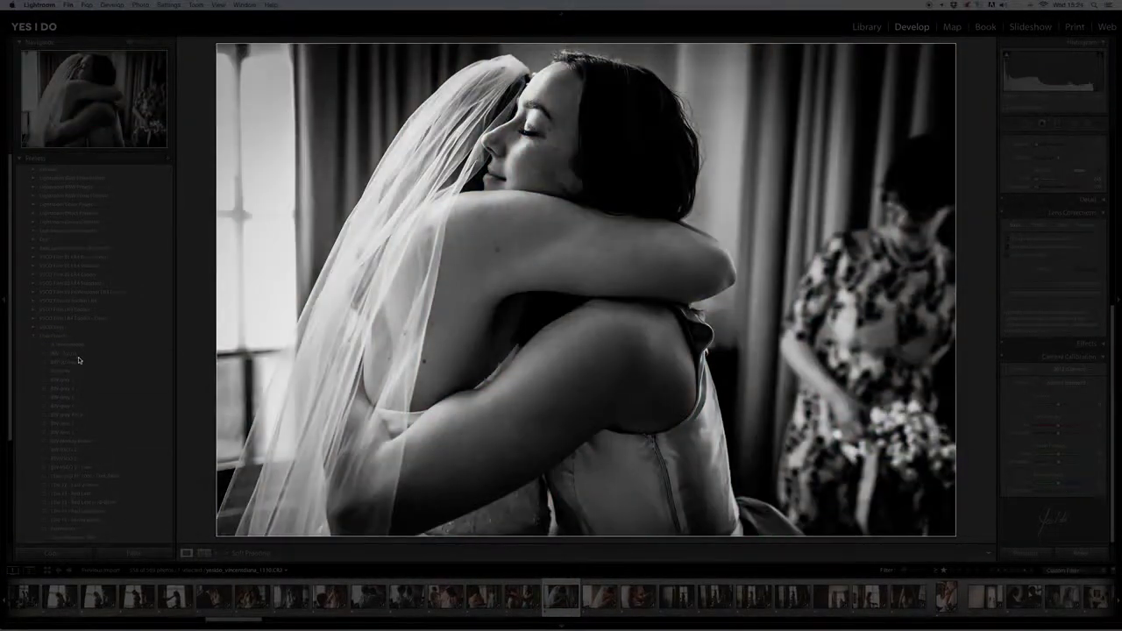
key("super+z")
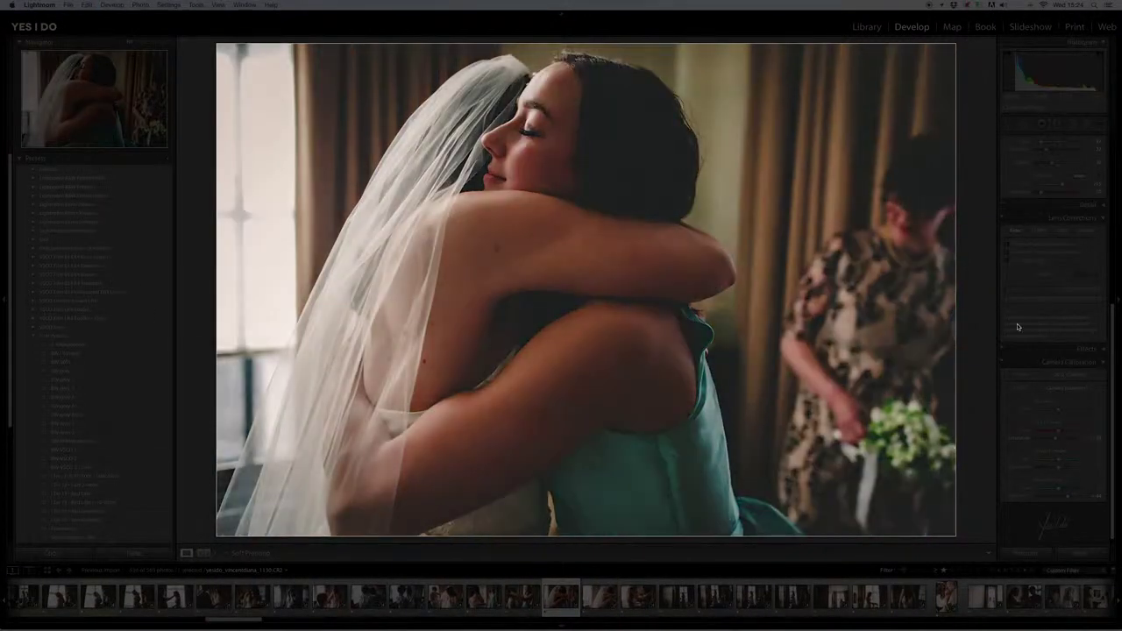
key("v")
- Turn the next bridesmaid photo black-and-white and paint out a spot on the window photo
key("Right")
key("v")
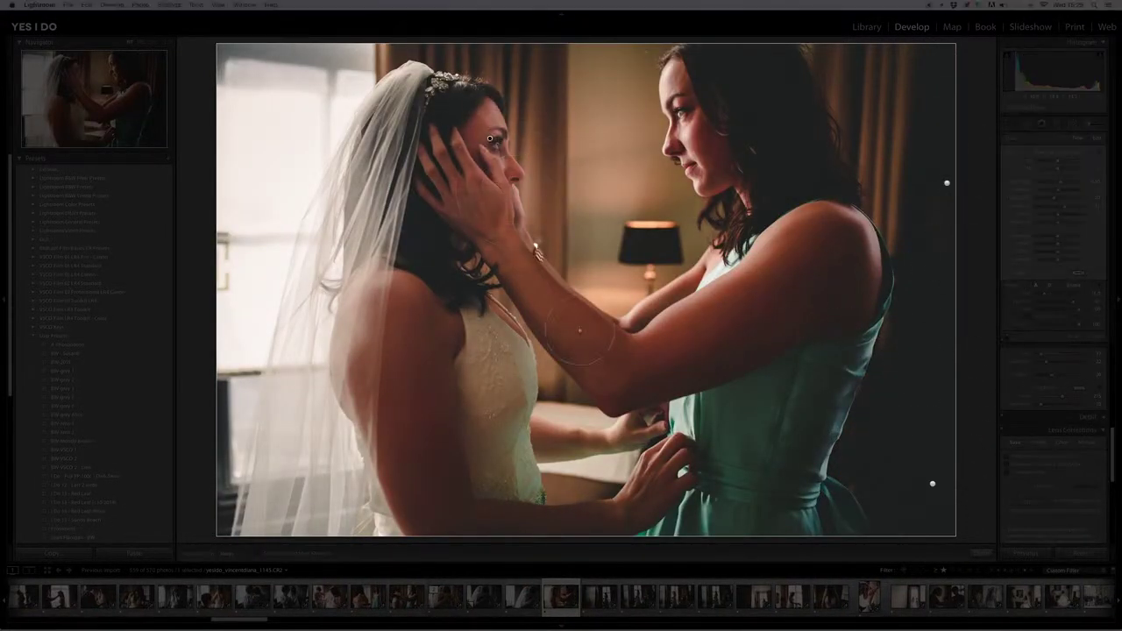
key("v")
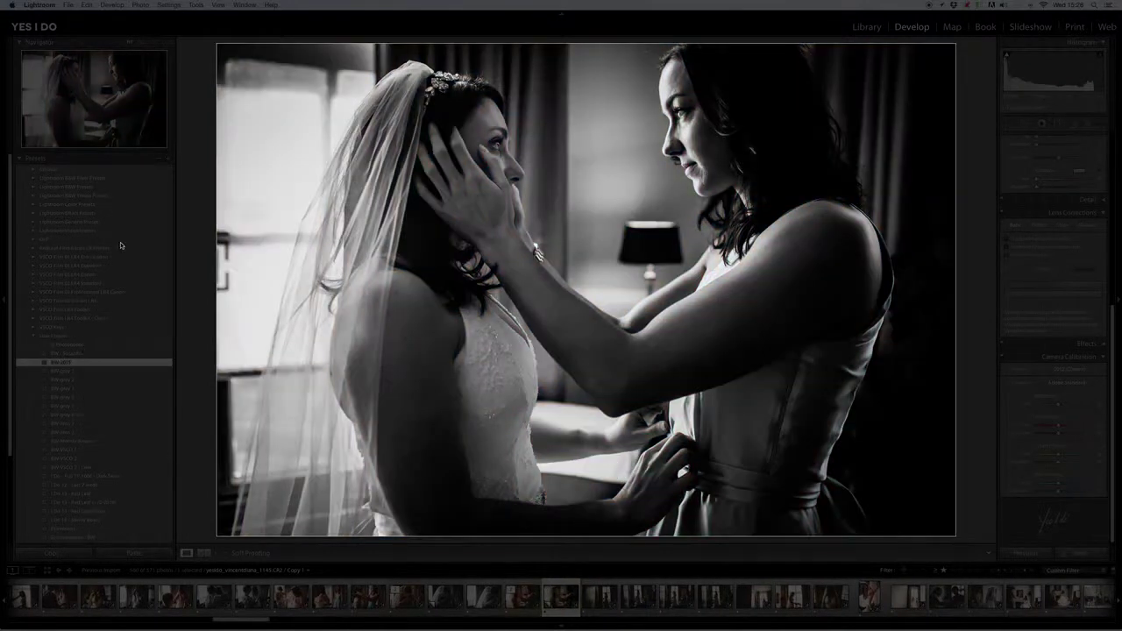
key("Right")
left_click_drag(363, 333, 364, 383)
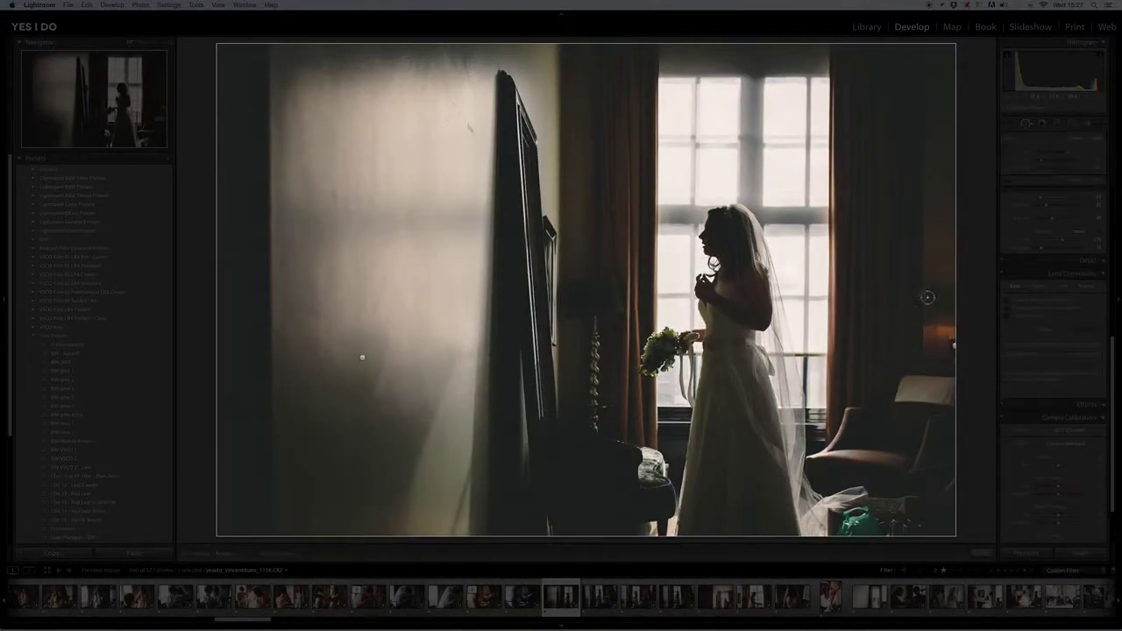
- Desaturate the green bag with Hue/Saturation in Photoshop, then zoom on the veiled bride in Develop
left_click(883, 497)
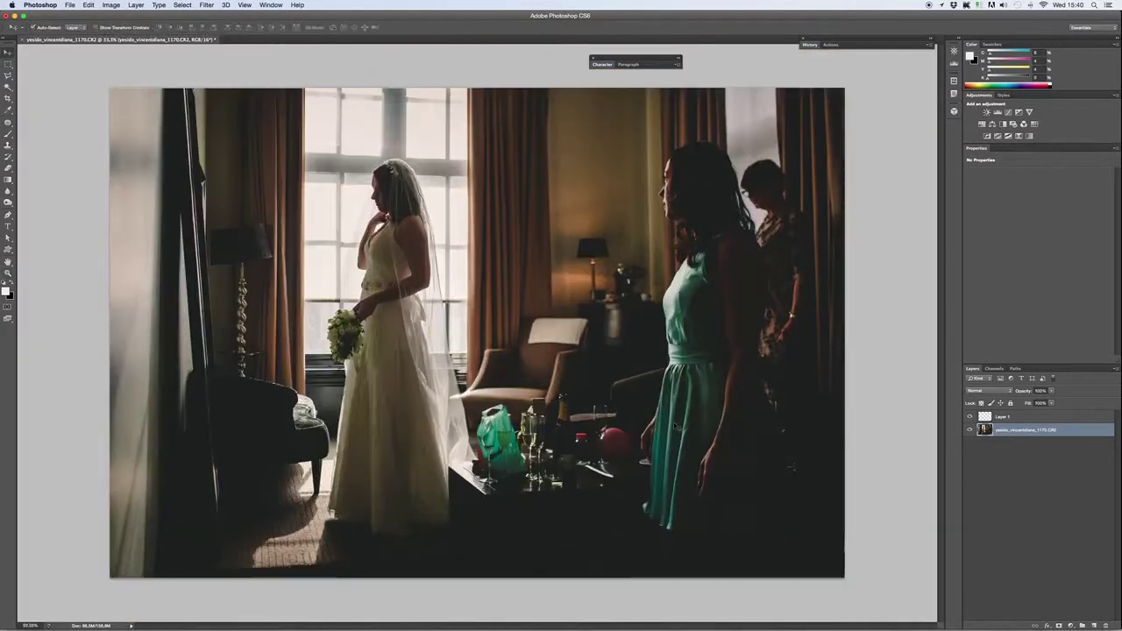
key("ctrl+u")
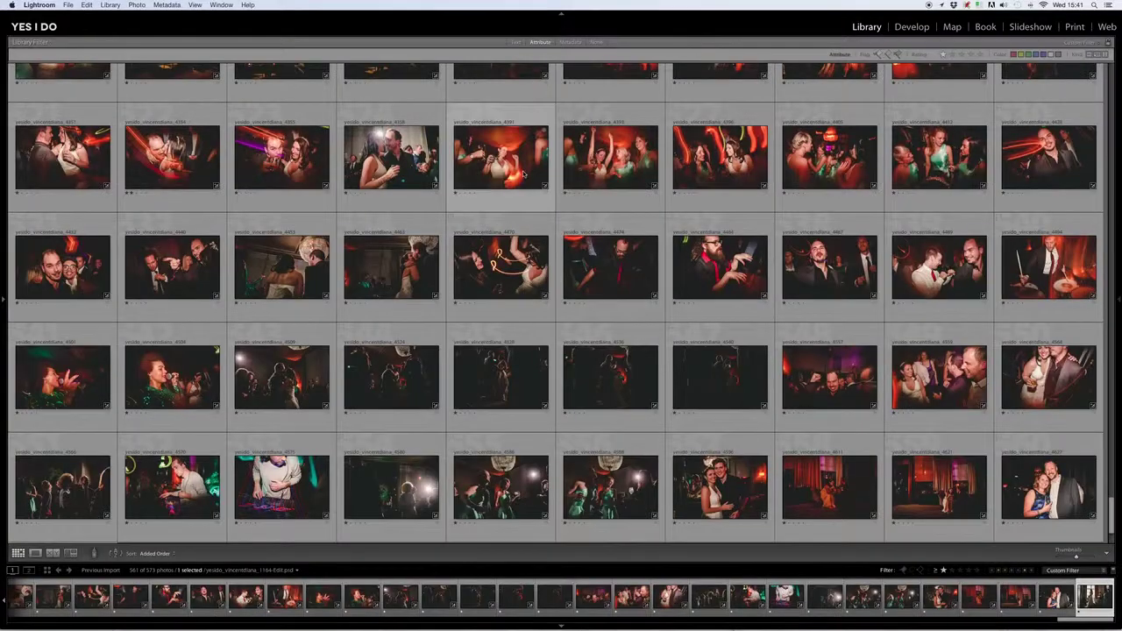
key("e")
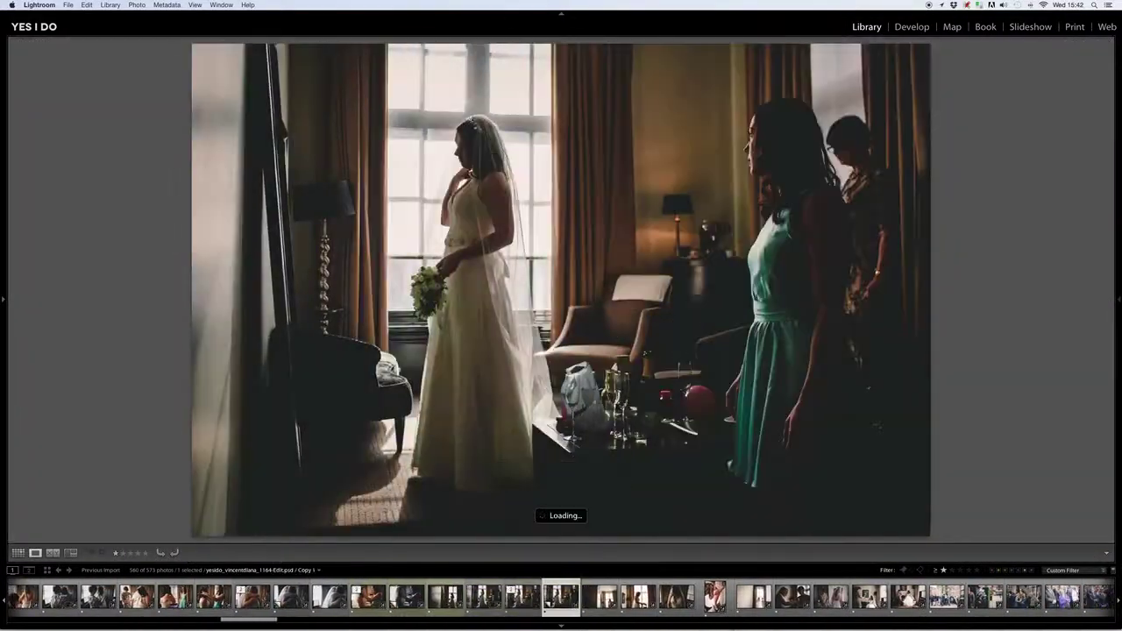
key("d")
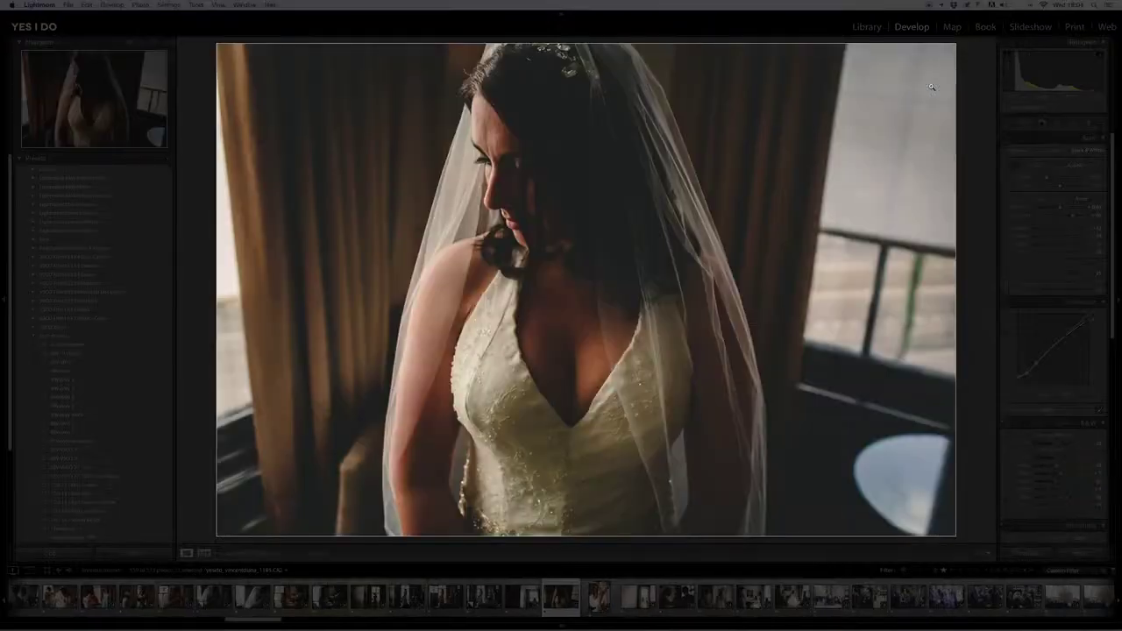
left_click(547, 303)
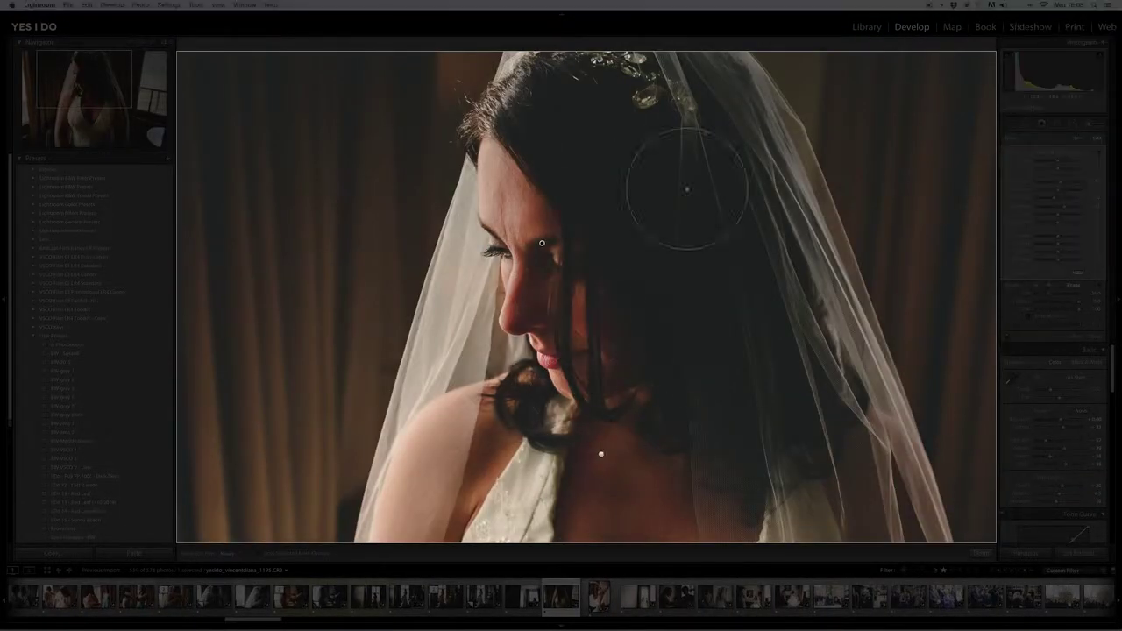
- Make a black-and-white virtual copy of the veiled portrait, then zoom on the dress and shoe boxes
key("z")
key("ctrl+apostrophe")
key("v")
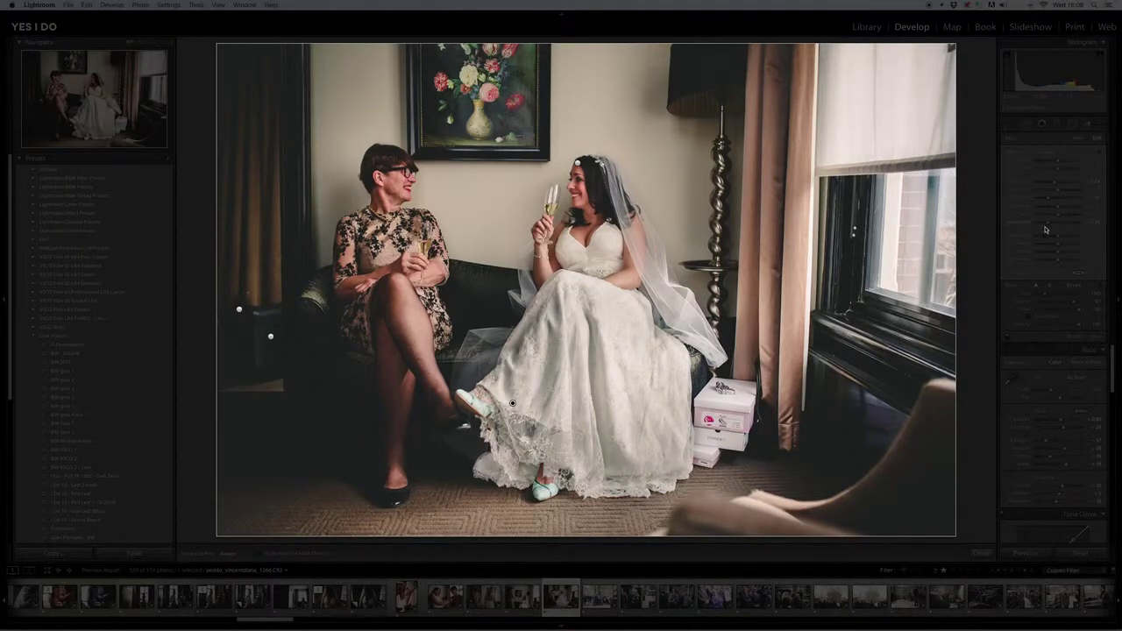
key("ctrl+equal")
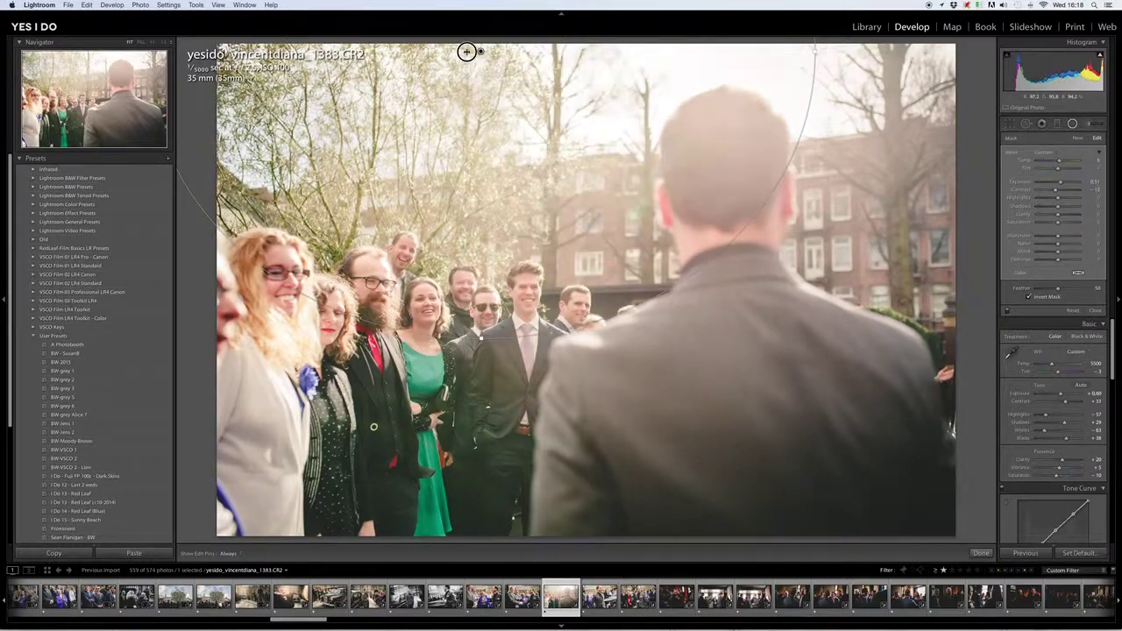
- Crop the outdoor group shot and revert a trial black-and-white look, keeping the aisle photo in colour
key("r")
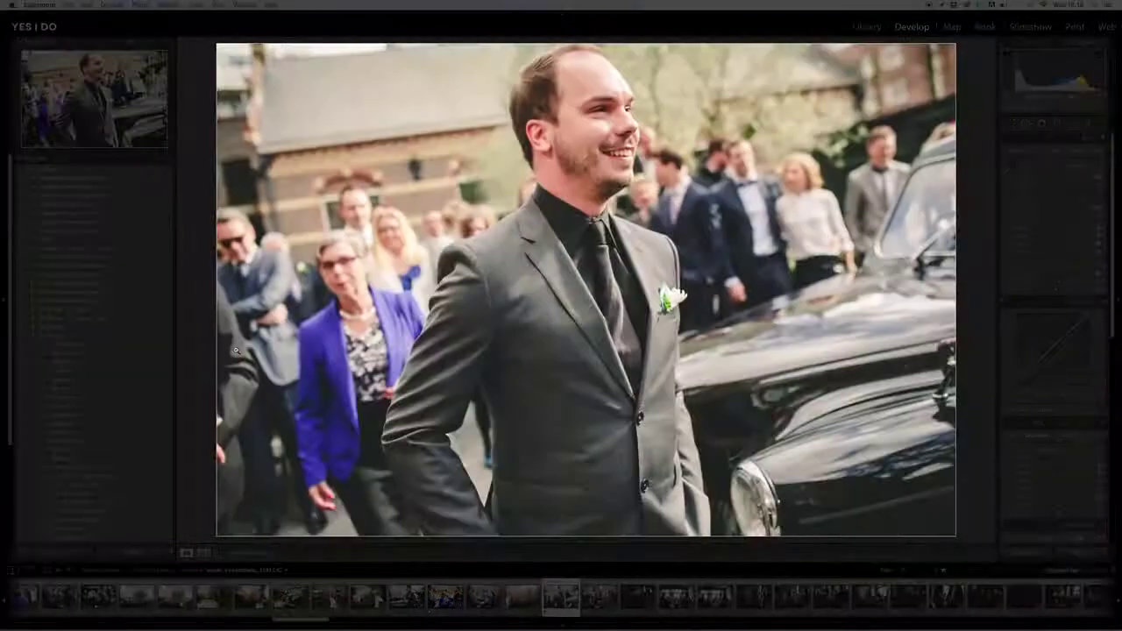
key("ctrl+z")
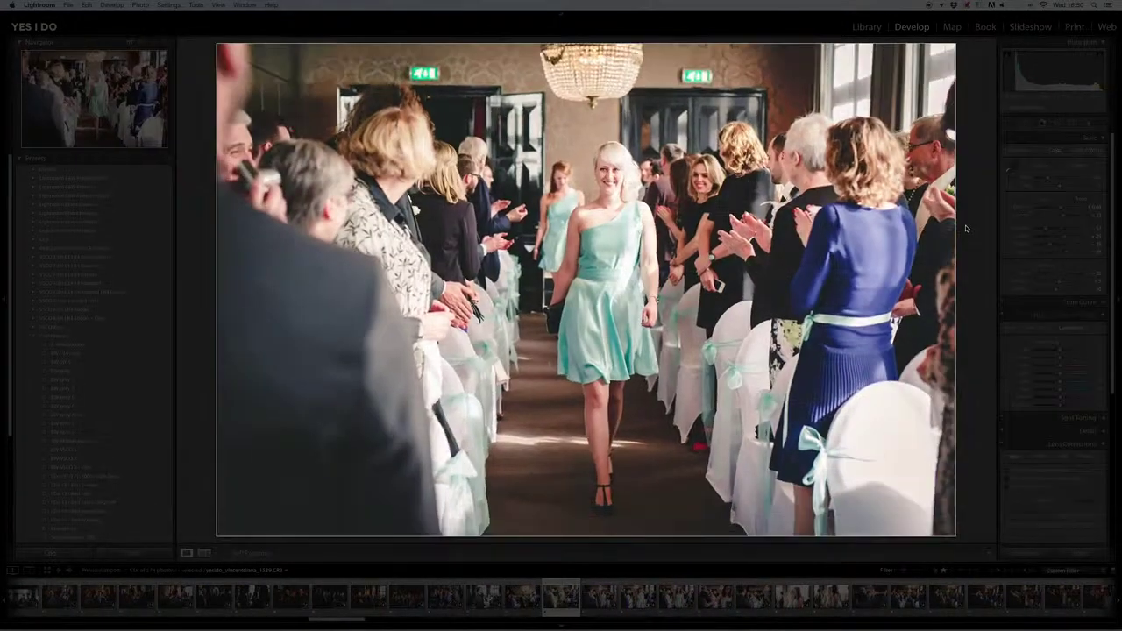
key("Right")
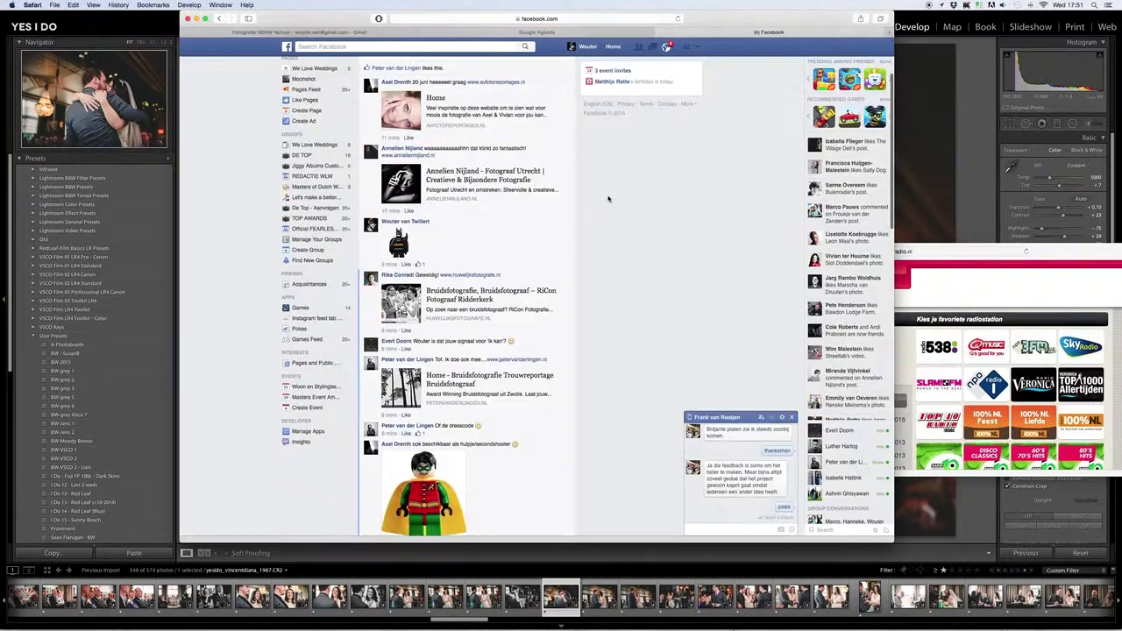
- Type 'Ik ben trouwens niet b' in the Facebook feed in Safari
type("Ik ben trouwens niet b")
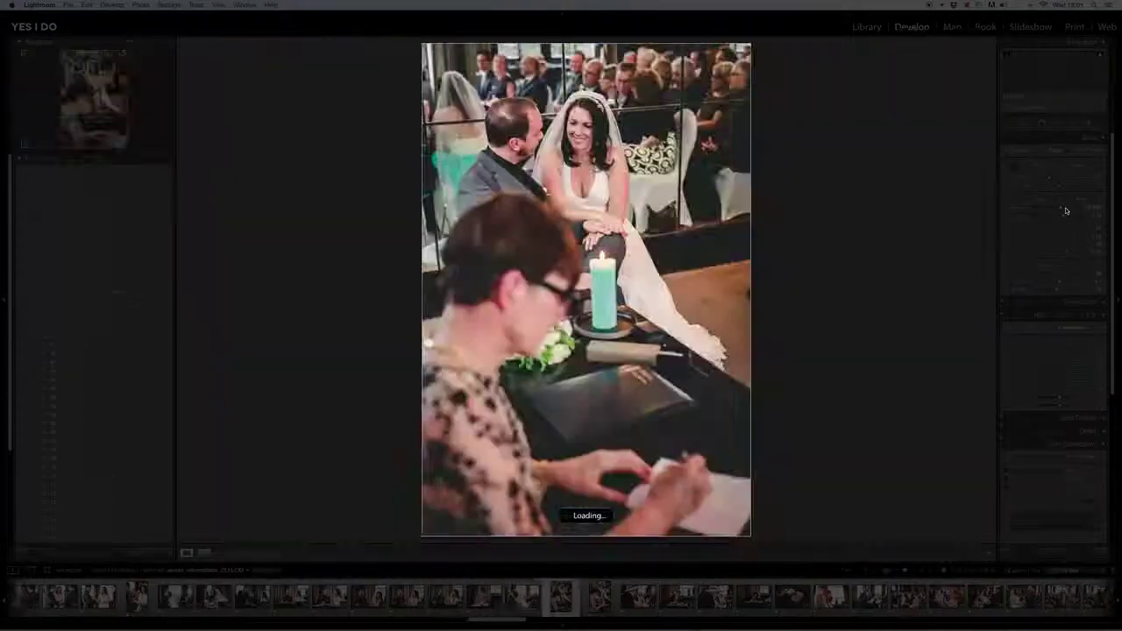
- Clear the ceremony shot's star rating, skip ahead to the signing close-up, and target HSL luminance
key("0")
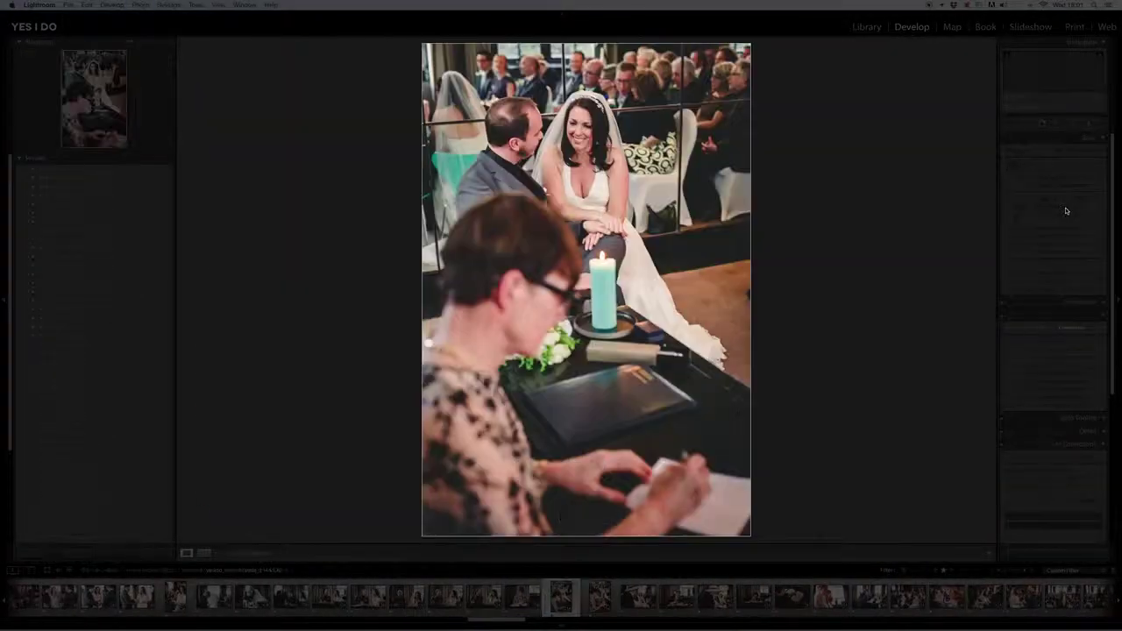
key("Right")
key("Right")
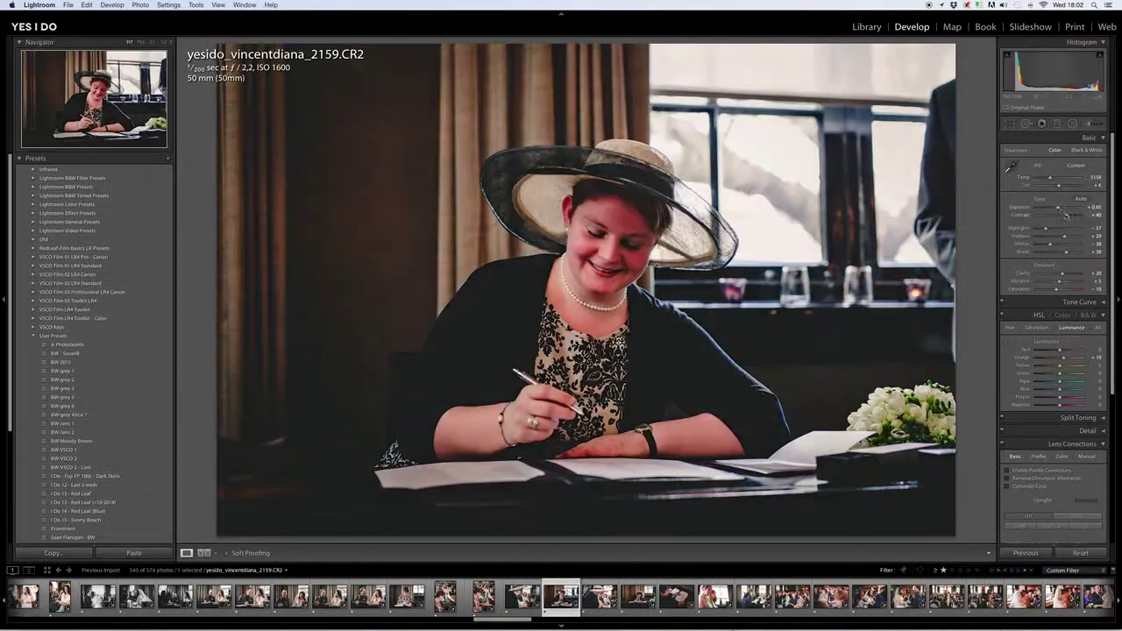
key("Right")
key("Right")
key("Right")
key("Right")
key("Right")
key("Right")
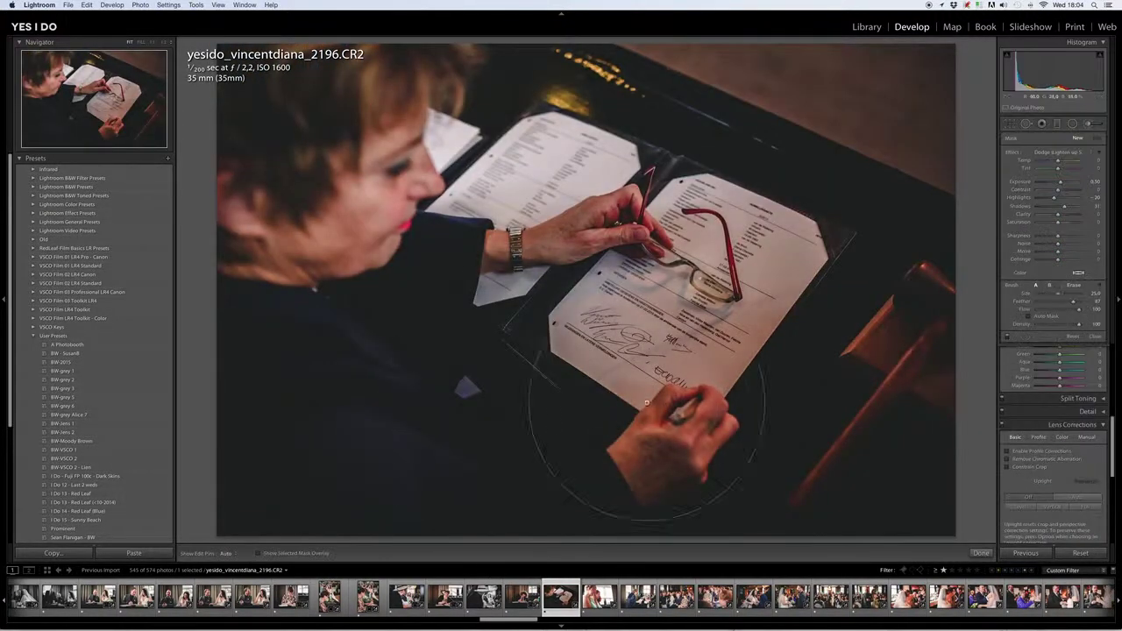
key("super+alt+shift+l")
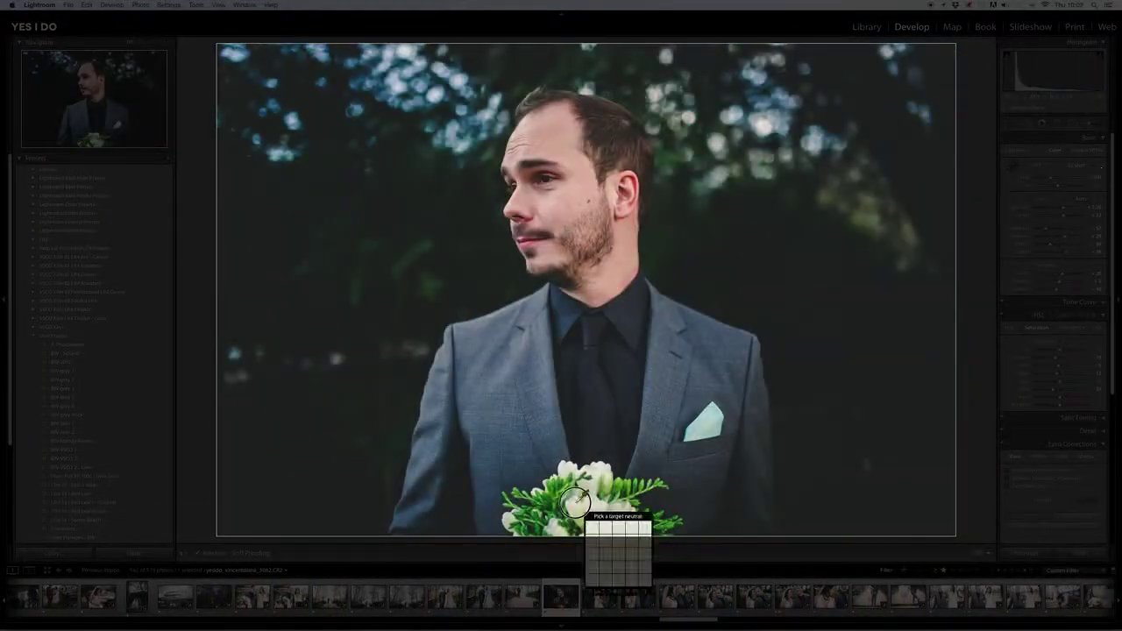
- Warm the bridge shot's white balance and add a sunlit radial glow to the close-up's upper left
left_click(575, 501)
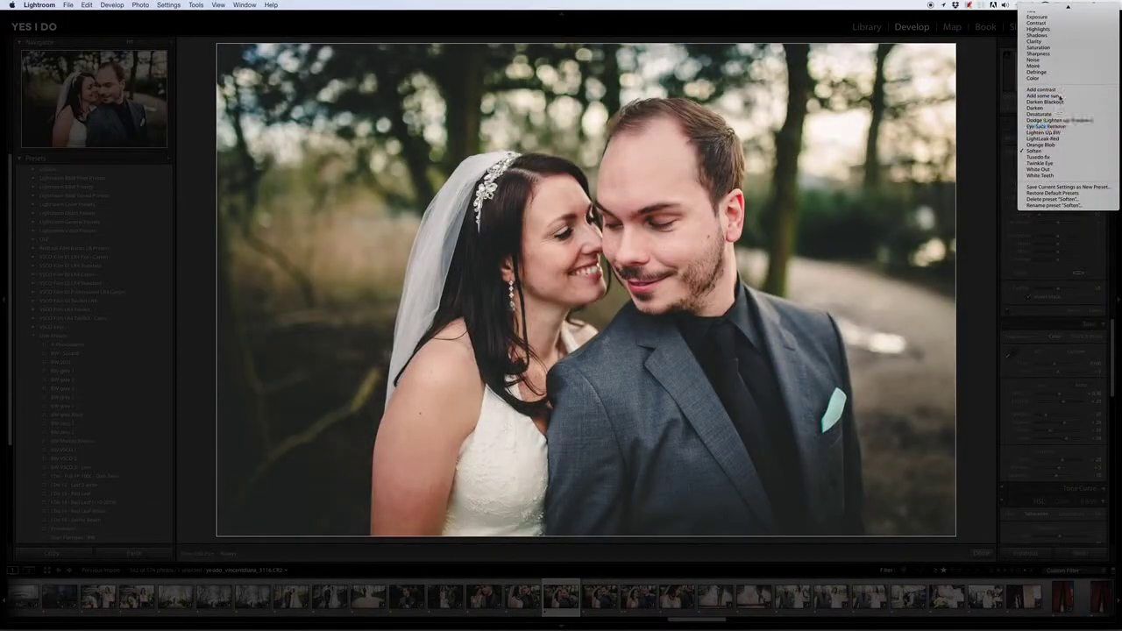
left_click(1059, 96)
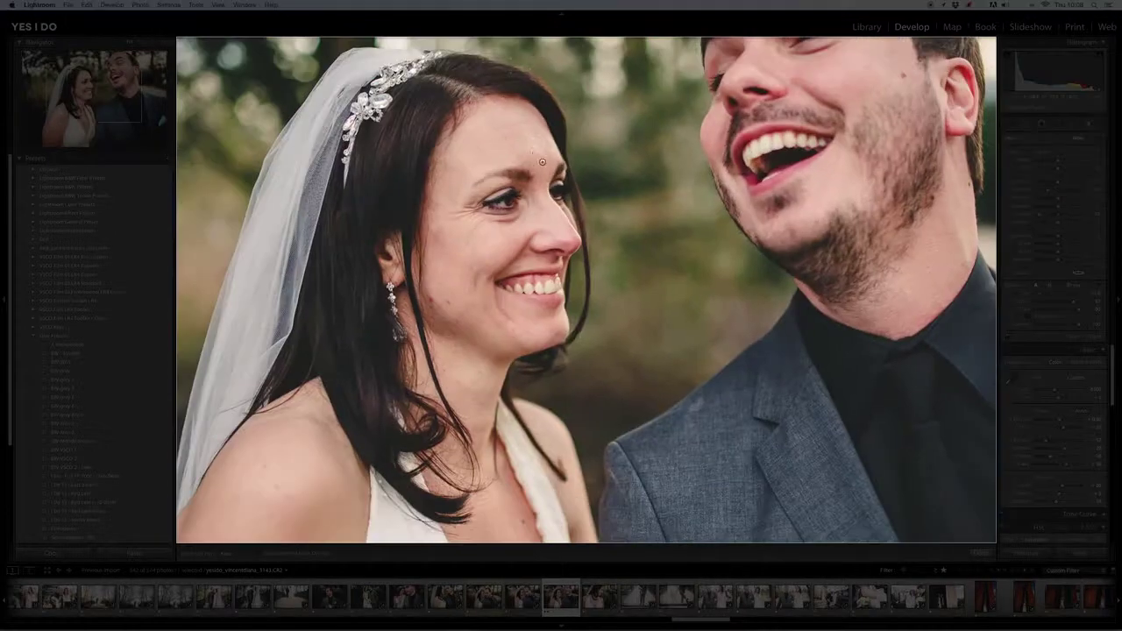
scroll(546, 166, "down", 5)
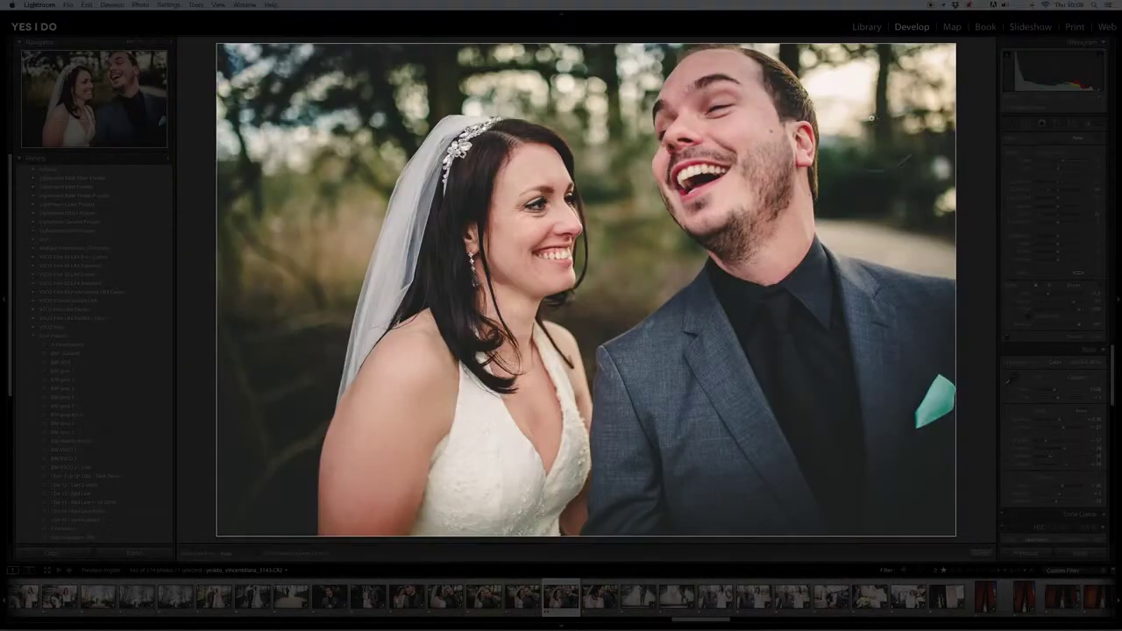
- Step through the wedding shots past the bride leaving the car to the red-sculpture portrait
key("Right")
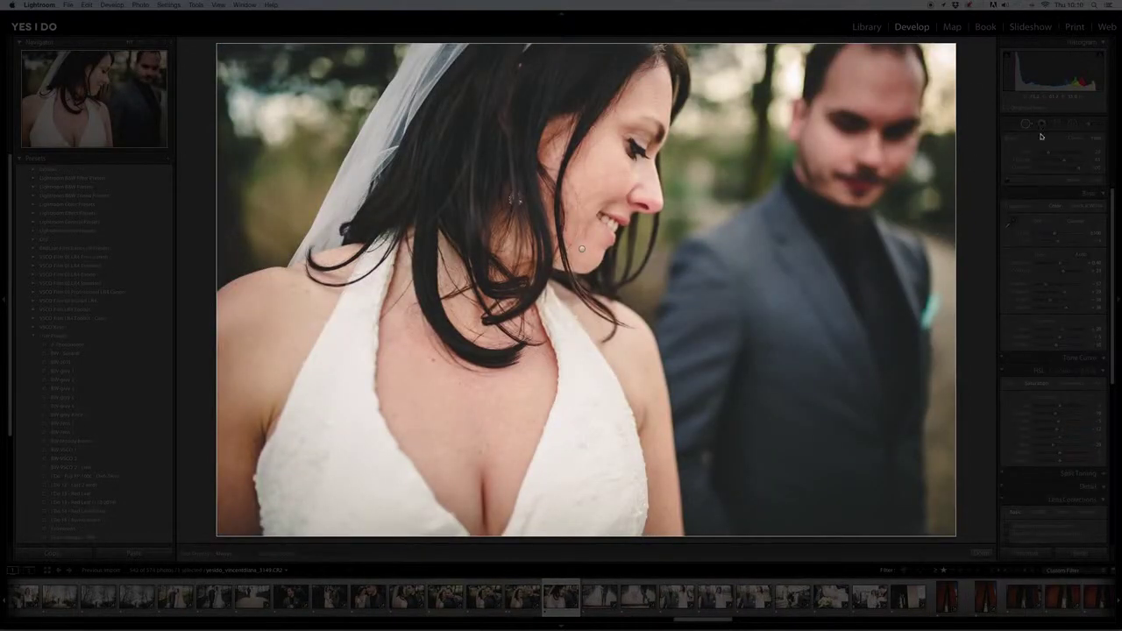
key("Right")
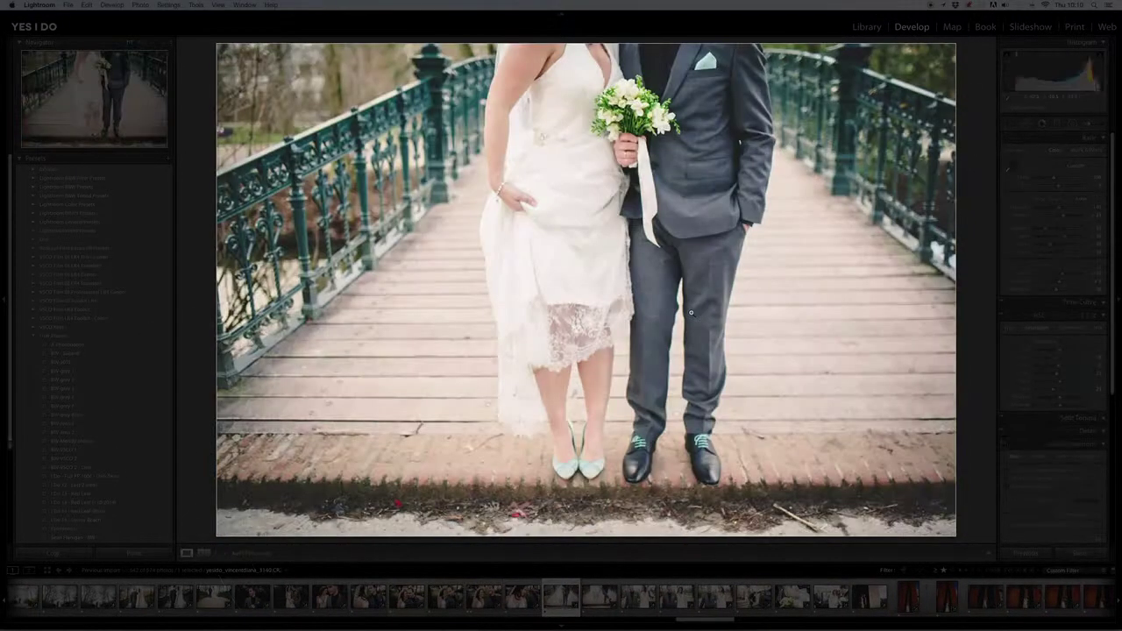
key("Right")
key("Right")
key("Right")
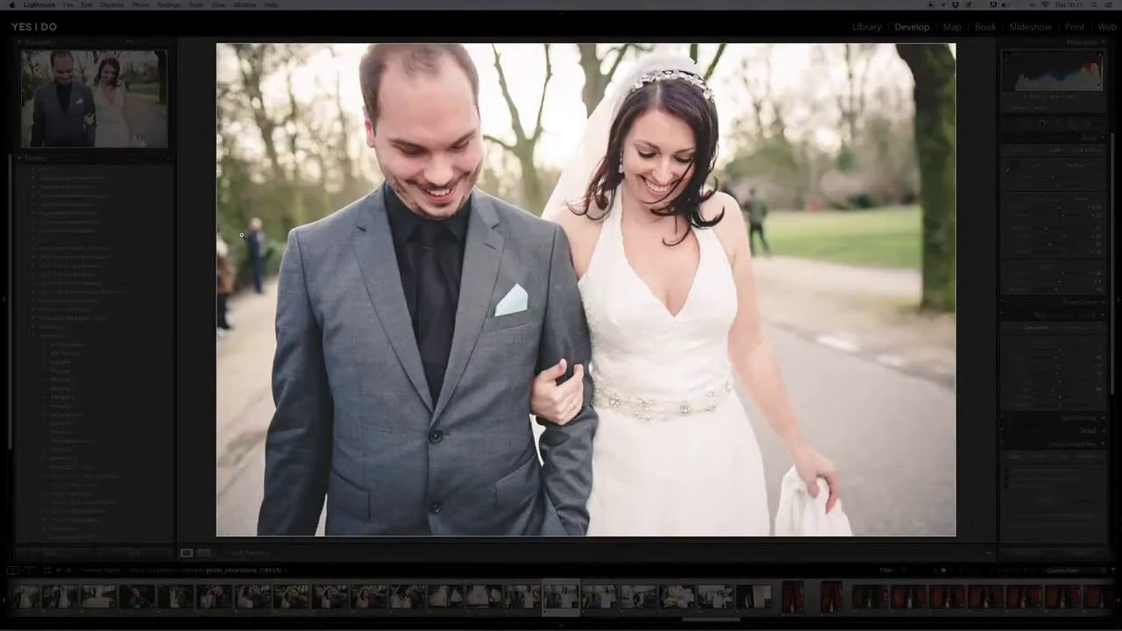
key("Right")
key("Right")
key("Right")
key("Right")
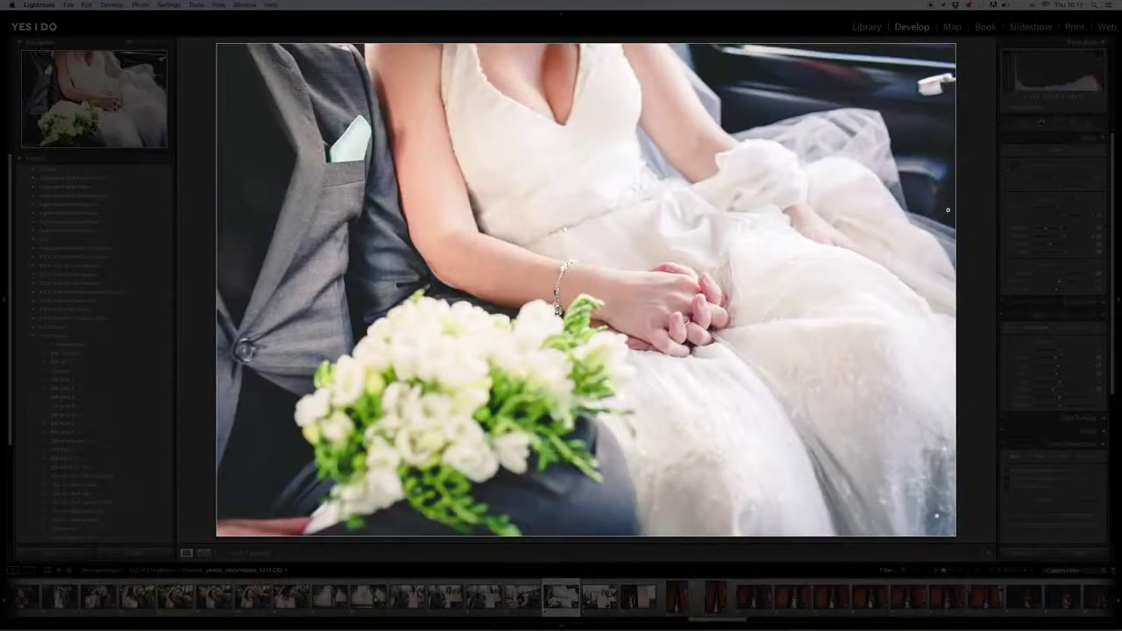
key("Right")
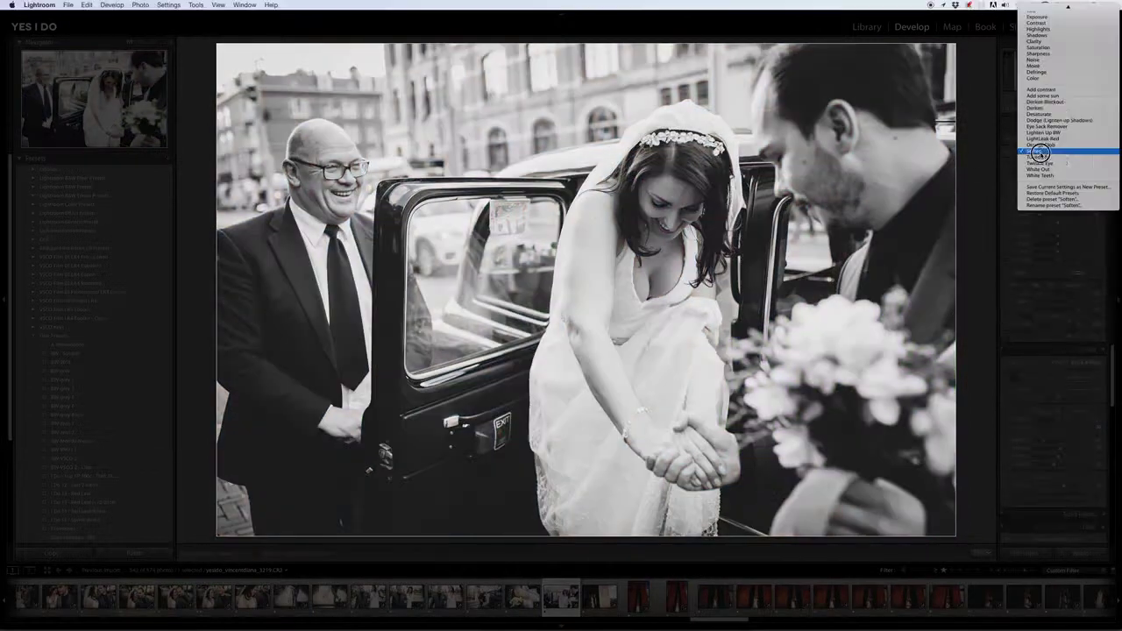
key("Right")
key("Right")
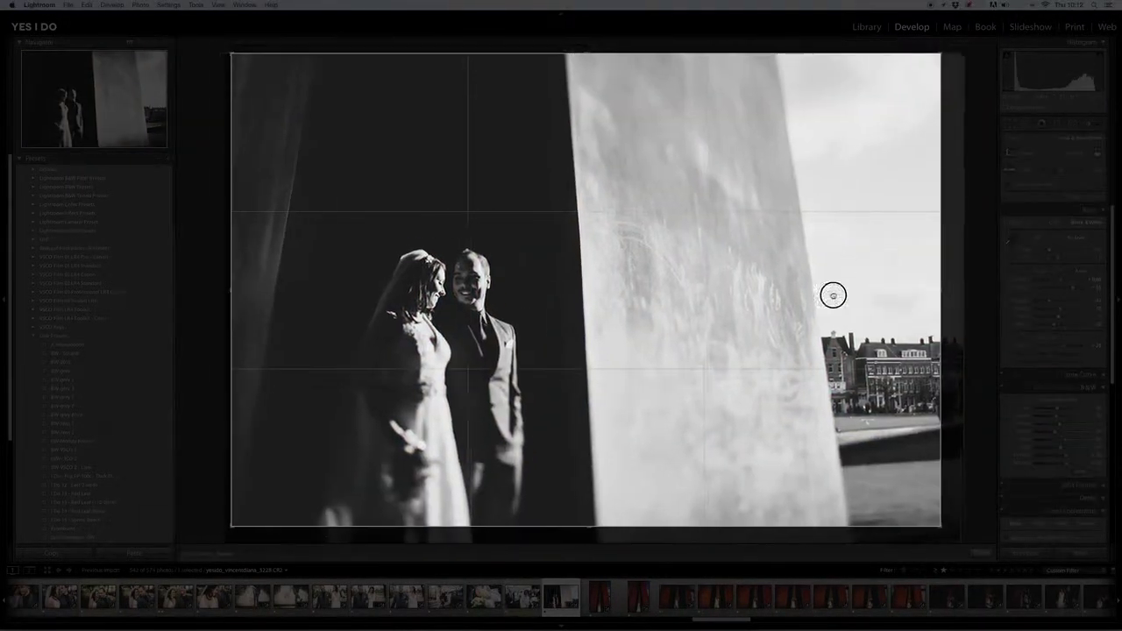
key("Right")
key("Right")
key("Right")
key("Right")
key("Right")
key("Right")
key("Right")
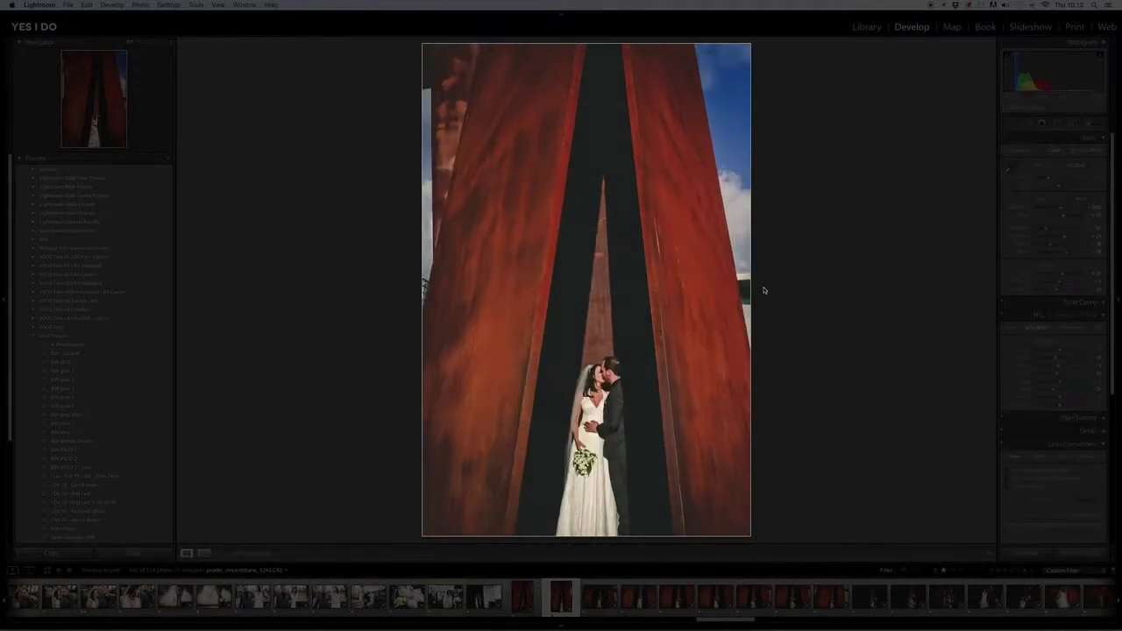
key("Right")
- Rotate and tighten the crop around the couple, then clear the photo's rating
key("r")
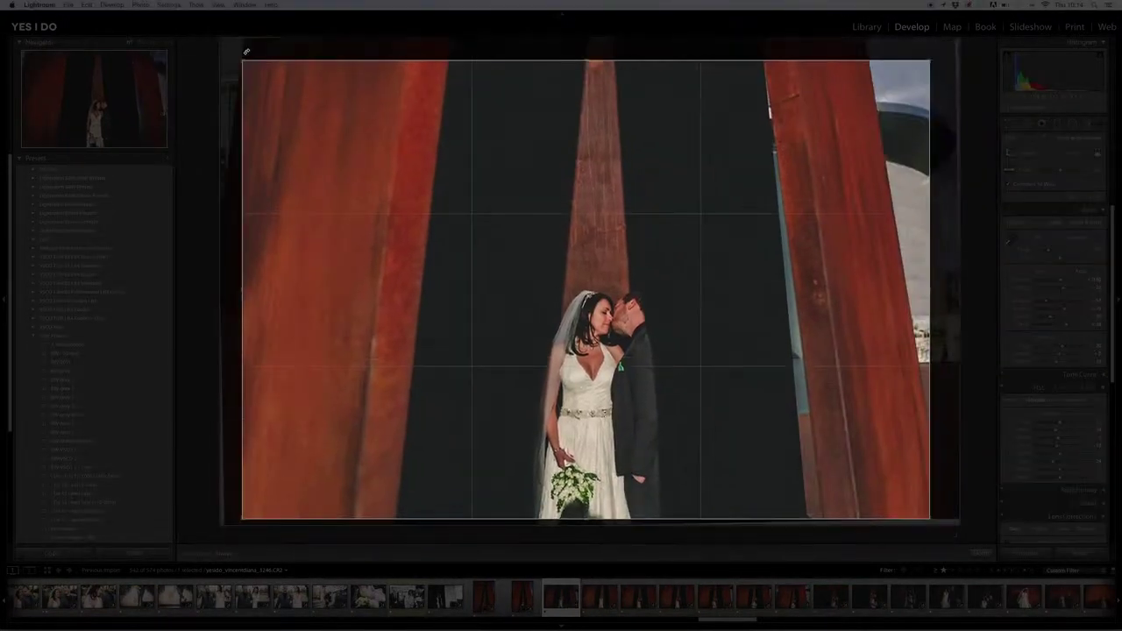
left_click_drag(933, 38, 919, 59)
key("Return")
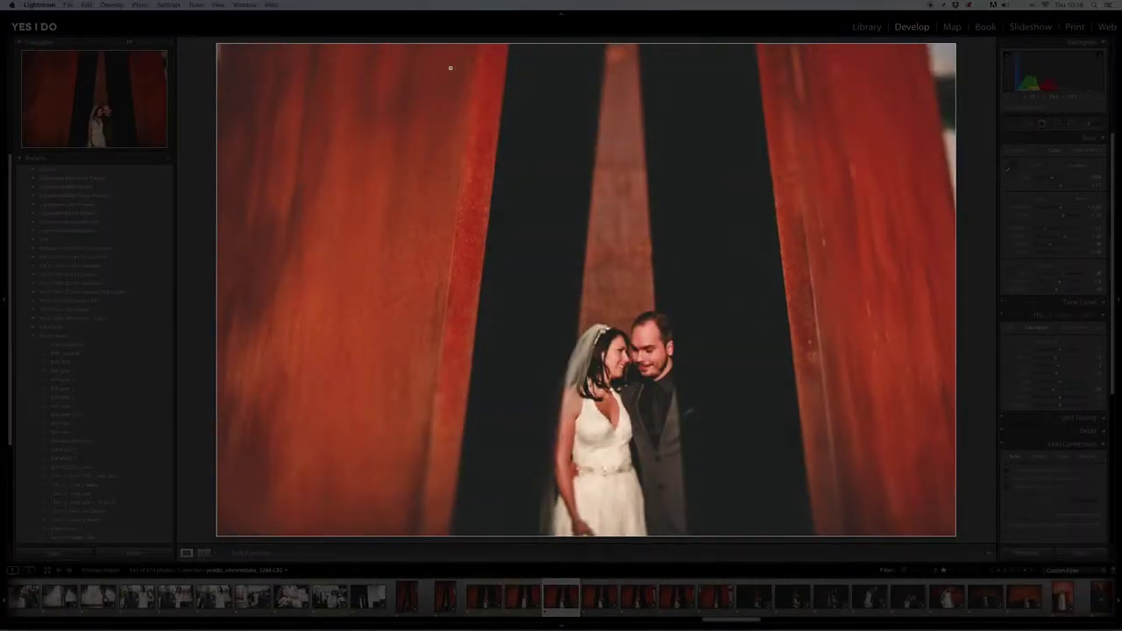
key("0")
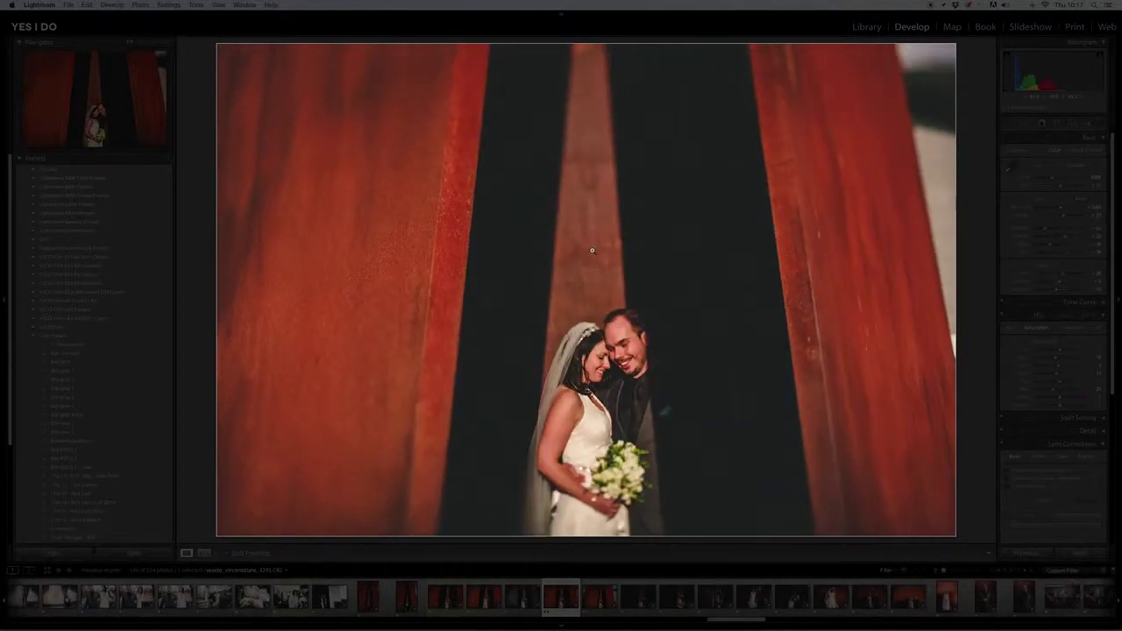
- Advance three photos to the dark studio portrait of the bride and groom
key("Right")
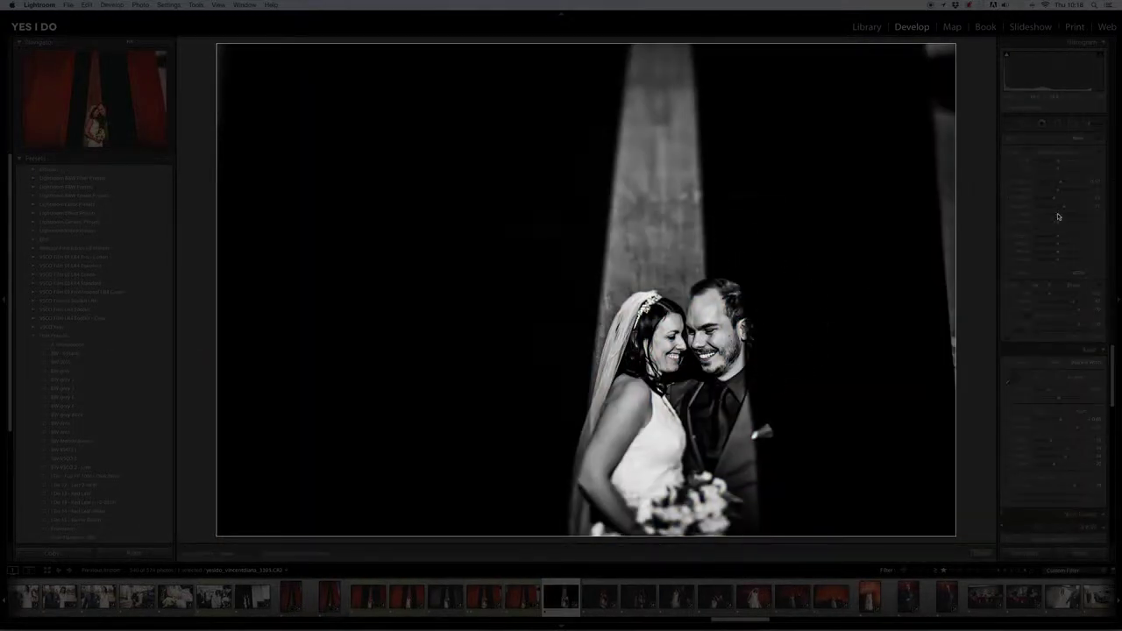
key("Right")
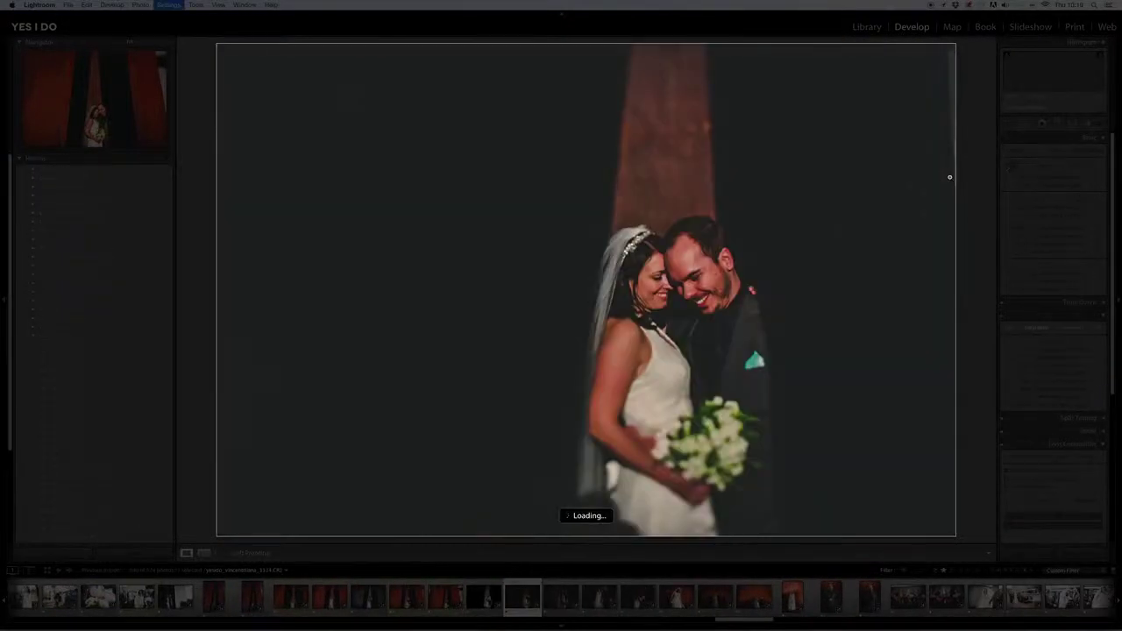
key("Right")
key("Right")
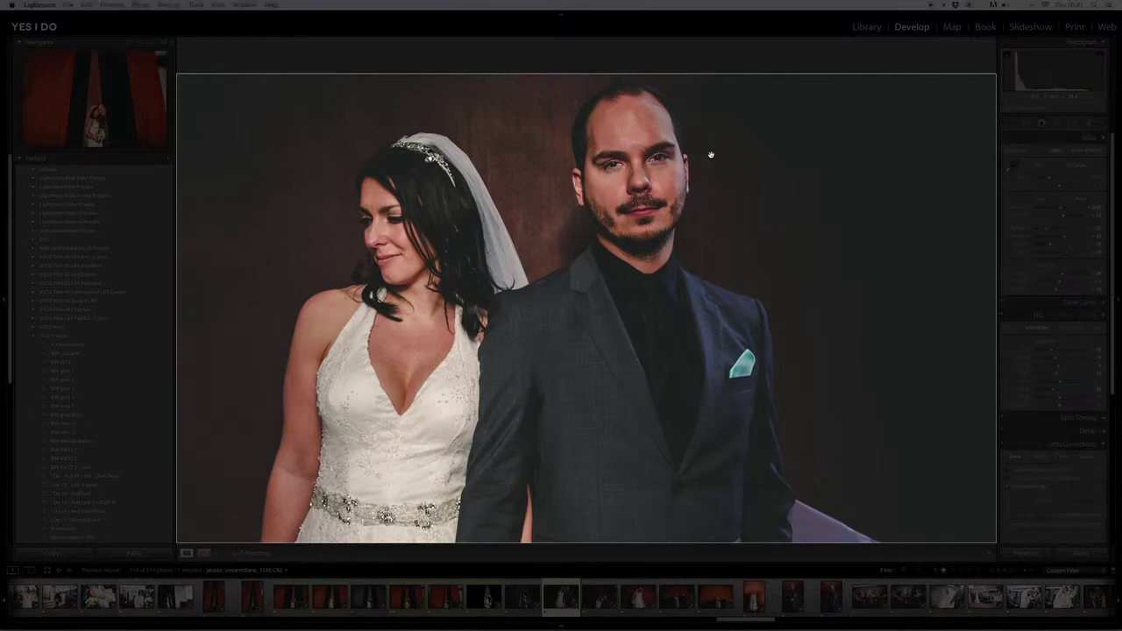
- Advance to the closer couple shot with the veil
key("Right")
key("Right")
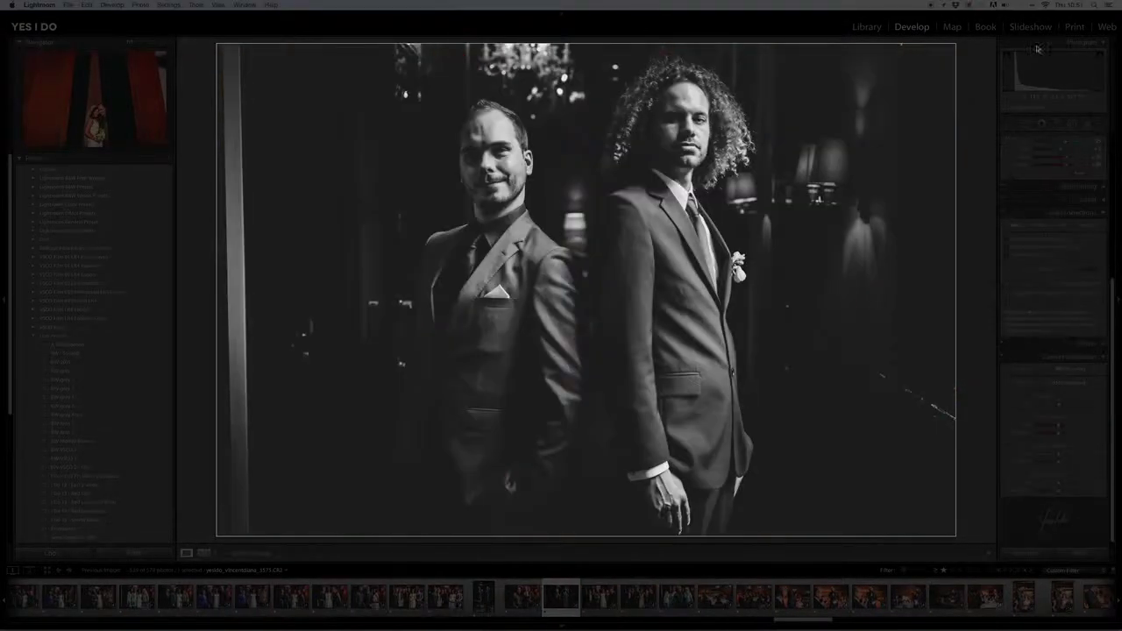
- Paste the copied grade onto the colour kiss shot and a later reception guest photo
key("Right")
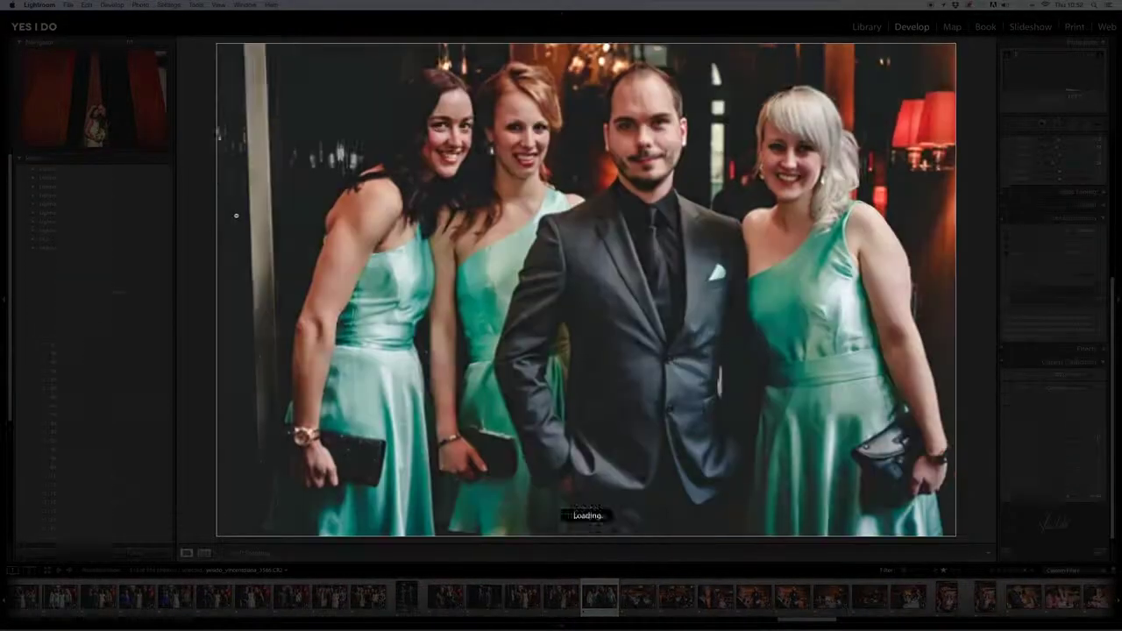
key("Right")
key("Right")
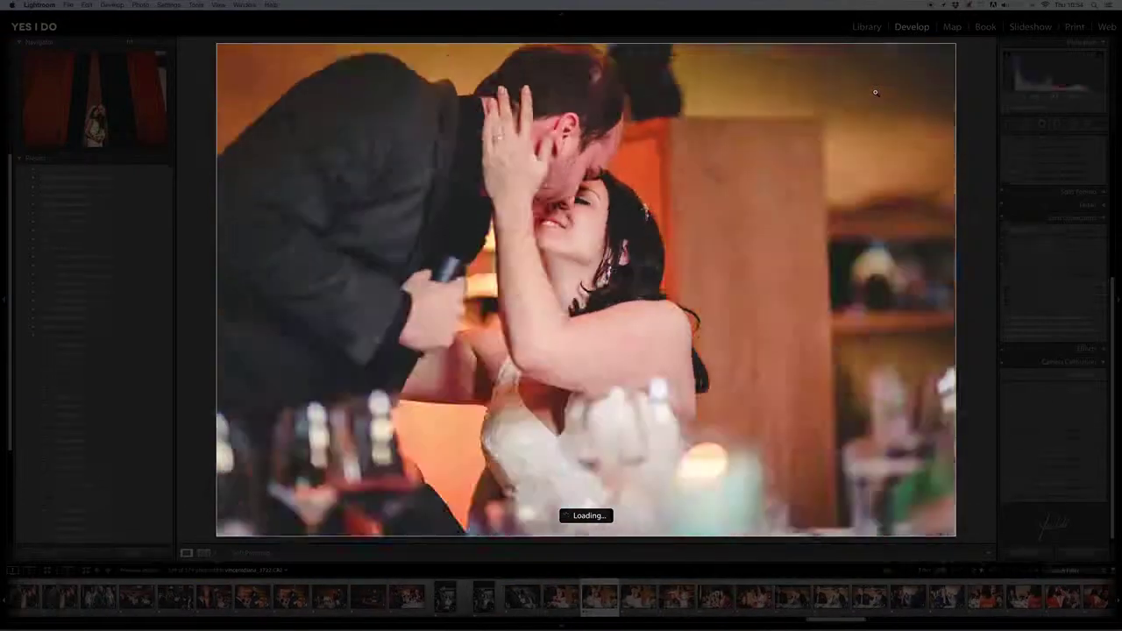
key("Right")
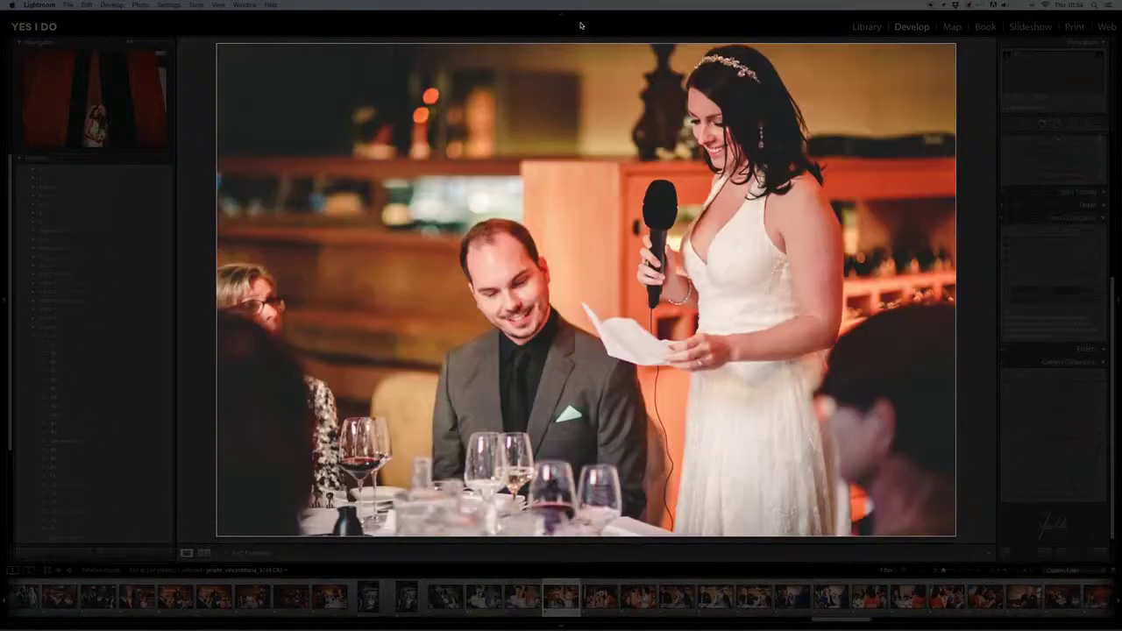
key("Right")
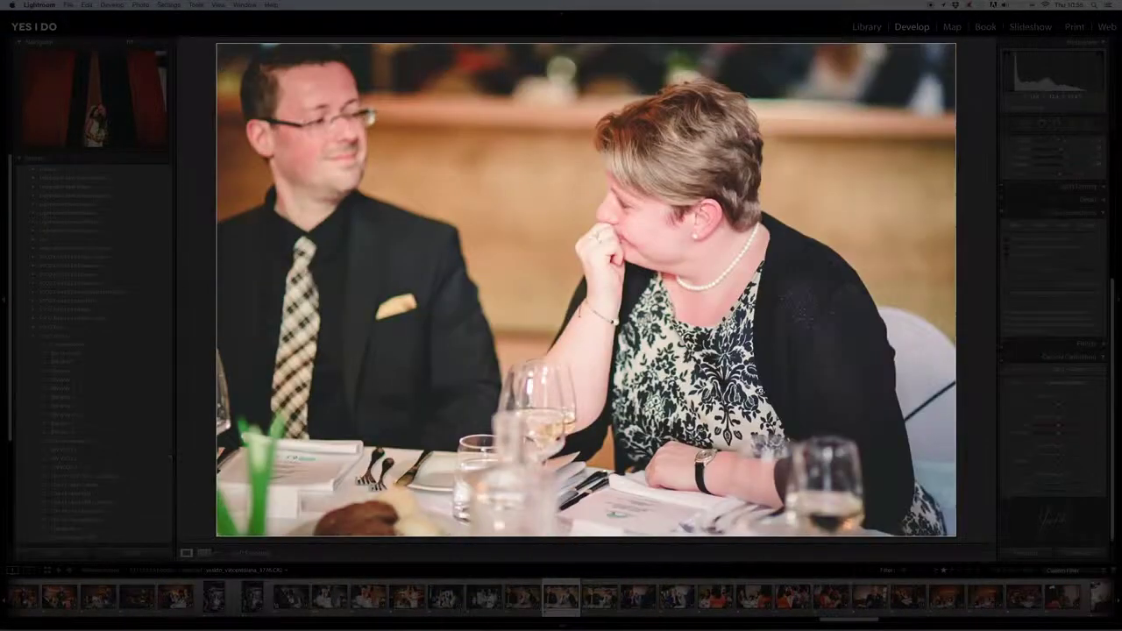
key("super+shift+v")
key("Right")
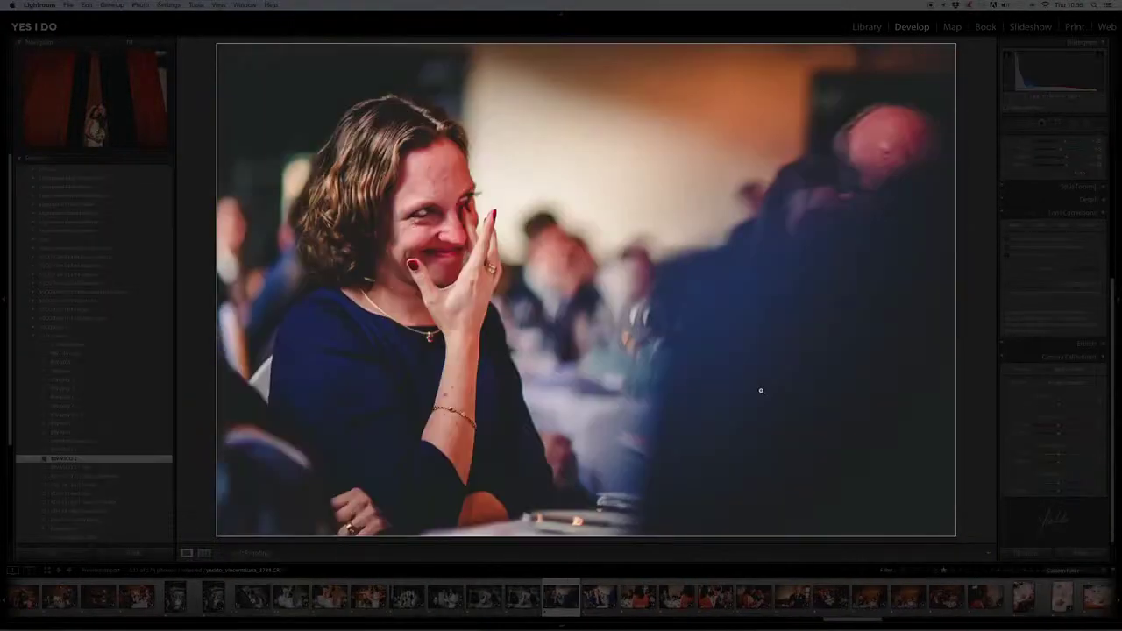
key("Right")
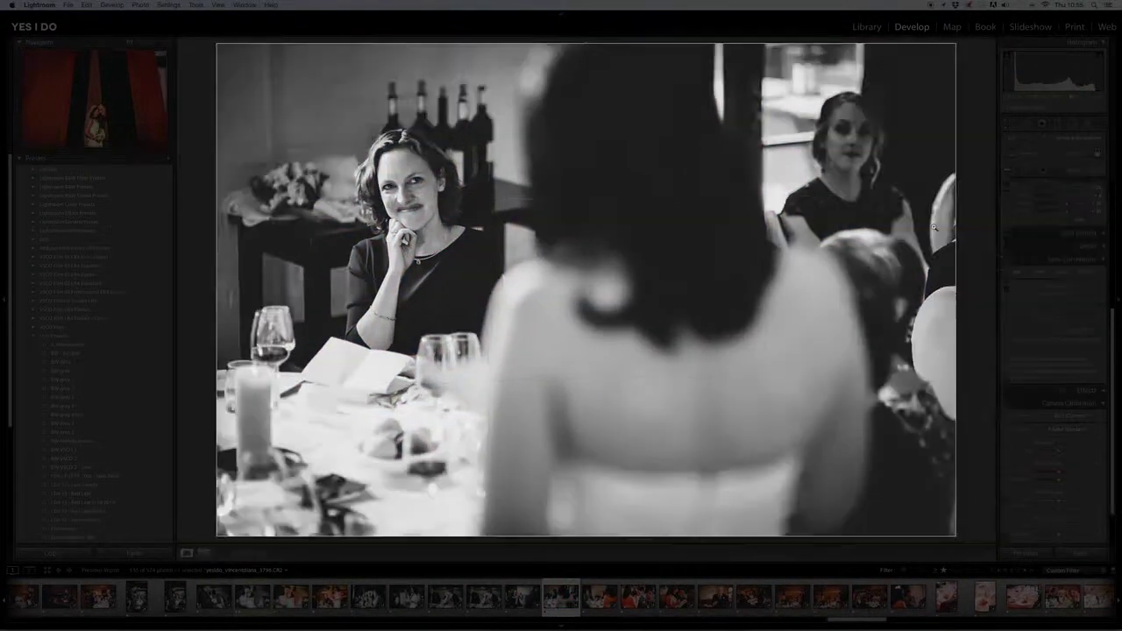
key("Right")
key("super+shift+v")
- Continue through the speech and dinner-table photos, pasting the grade onto the speaker's portrait and food photo
key("Right")
key("Right")
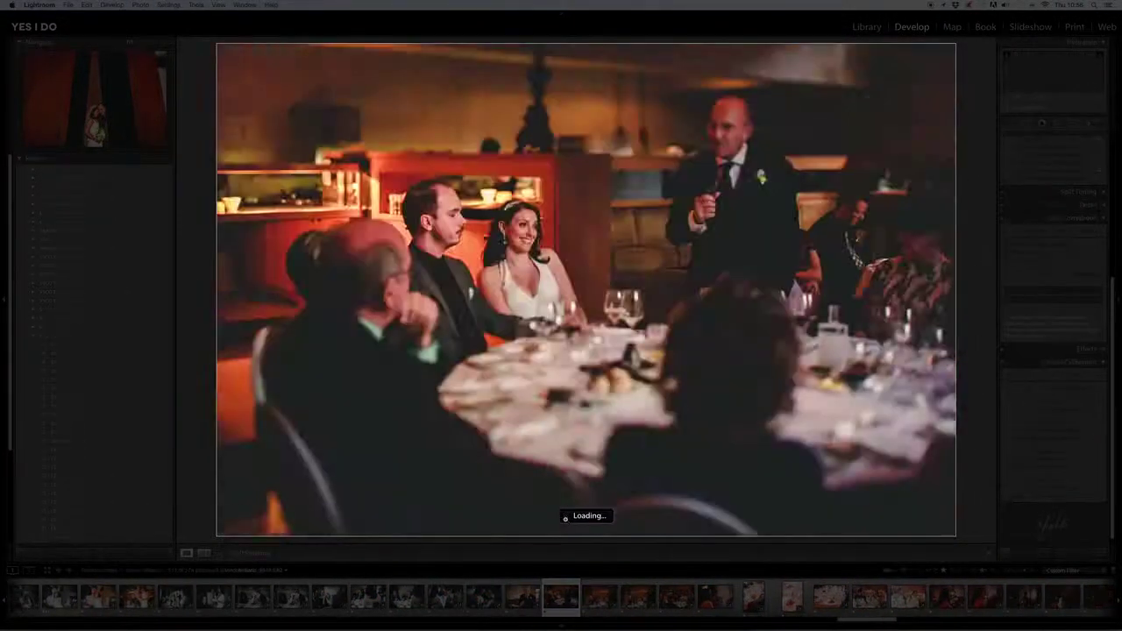
key("Right")
key("Right")
key("Right")
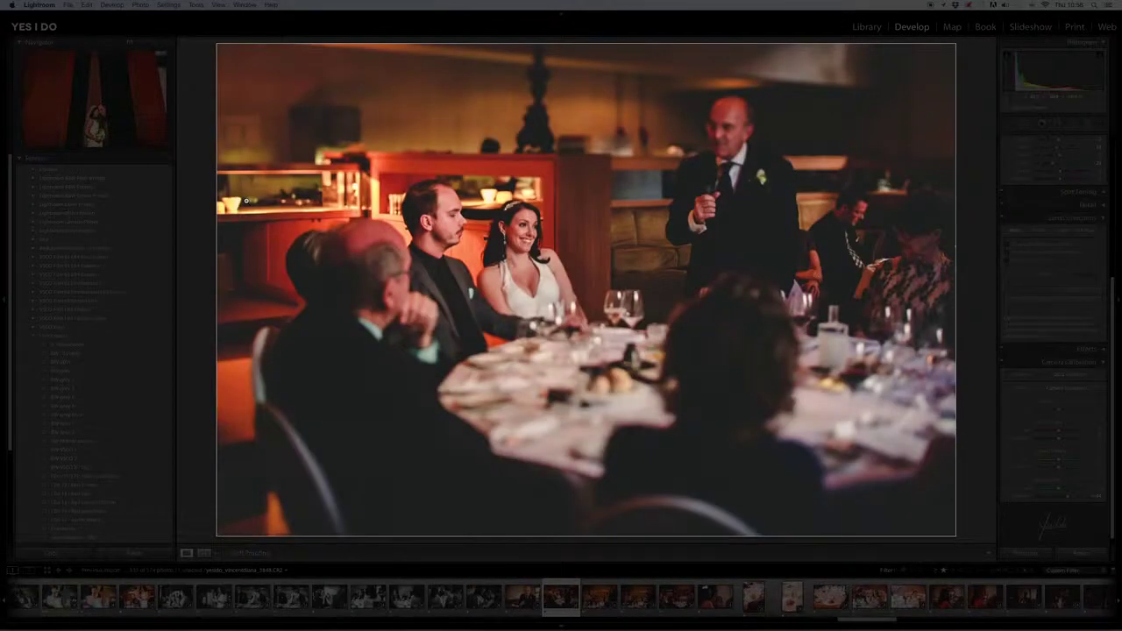
key("Right")
key("Right")
key("Right")
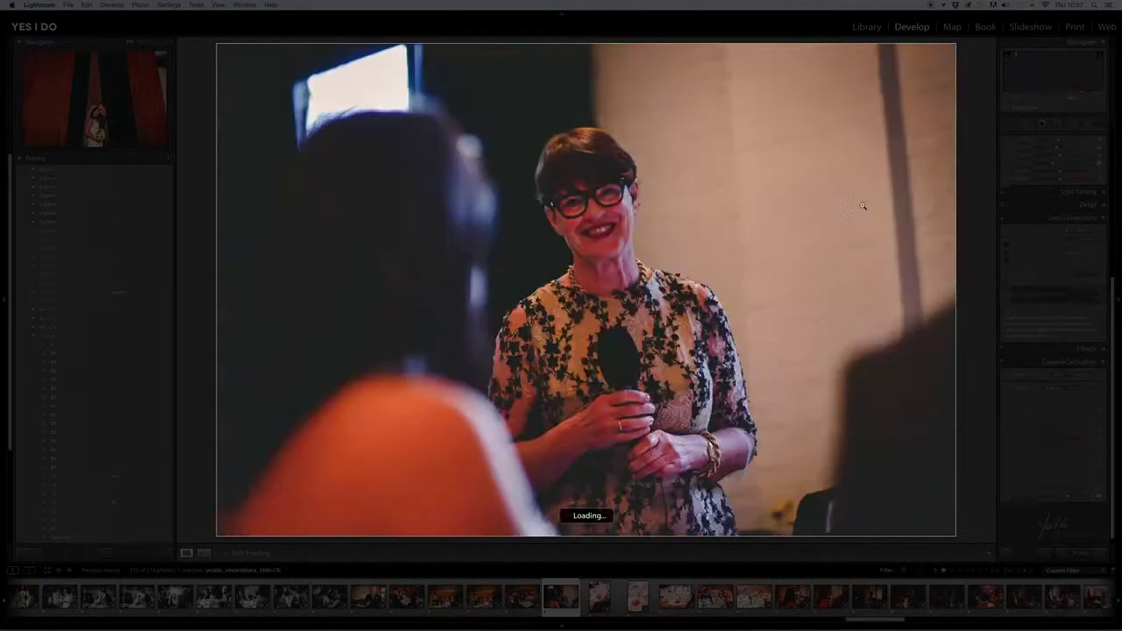
key("Right")
key("Right")
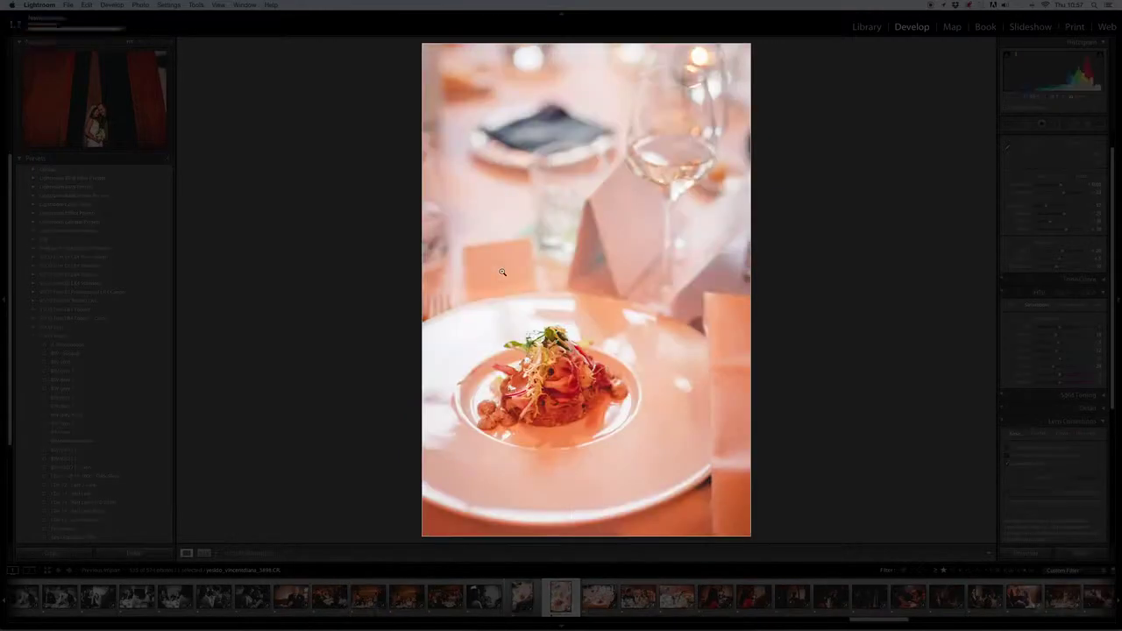
key("ctrl+shift+v")
key("Right")
key("ctrl+shift+v")
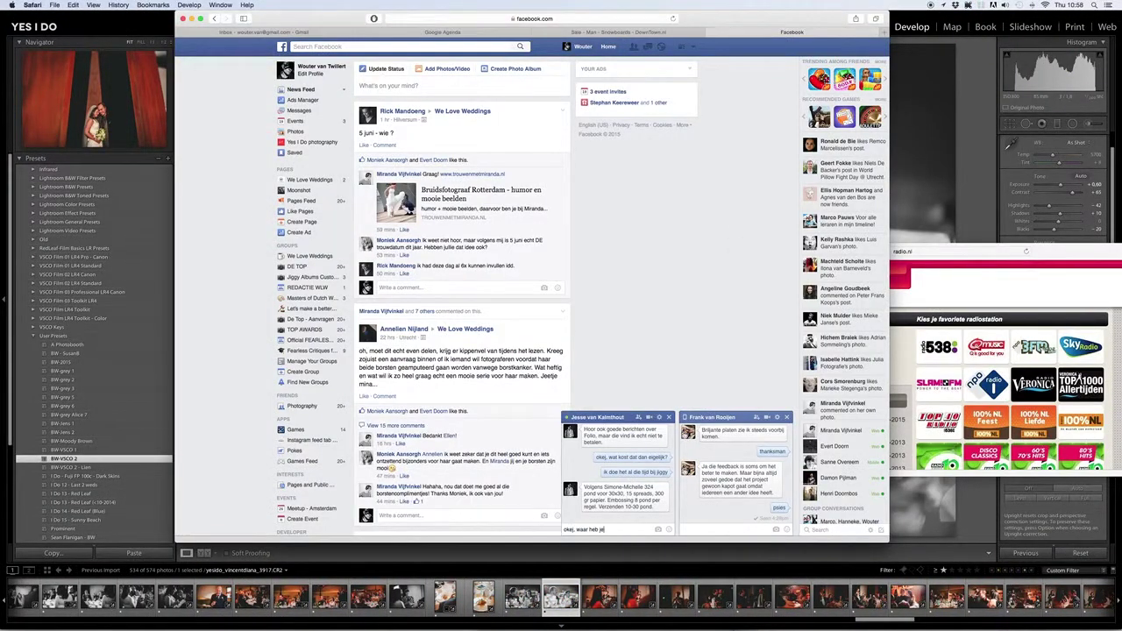
key("Right")
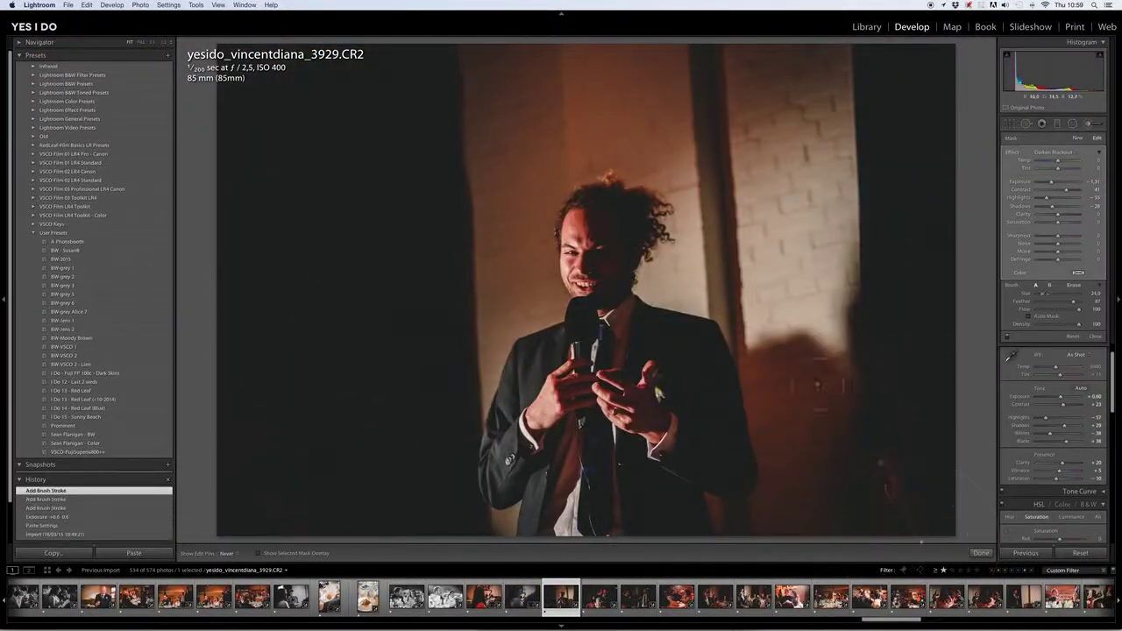
- Darken the jacket in hugging photo 3934 with negative-exposure brush strokes
key("Right")
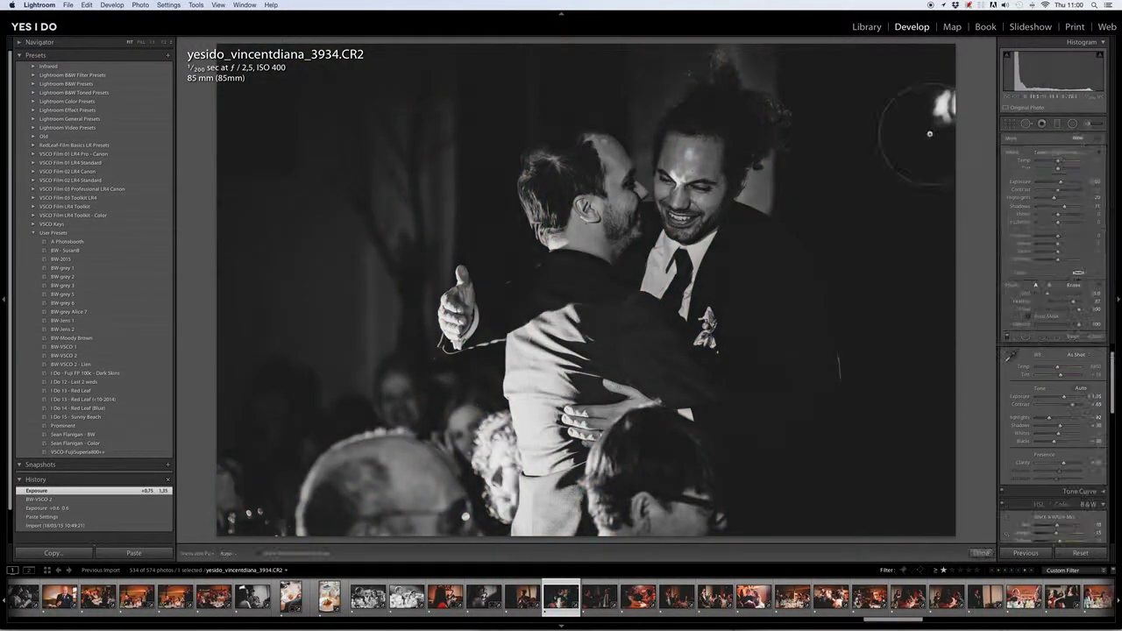
left_click_drag(577, 423, 604, 526)
left_click_drag(1058, 181, 1047, 182)
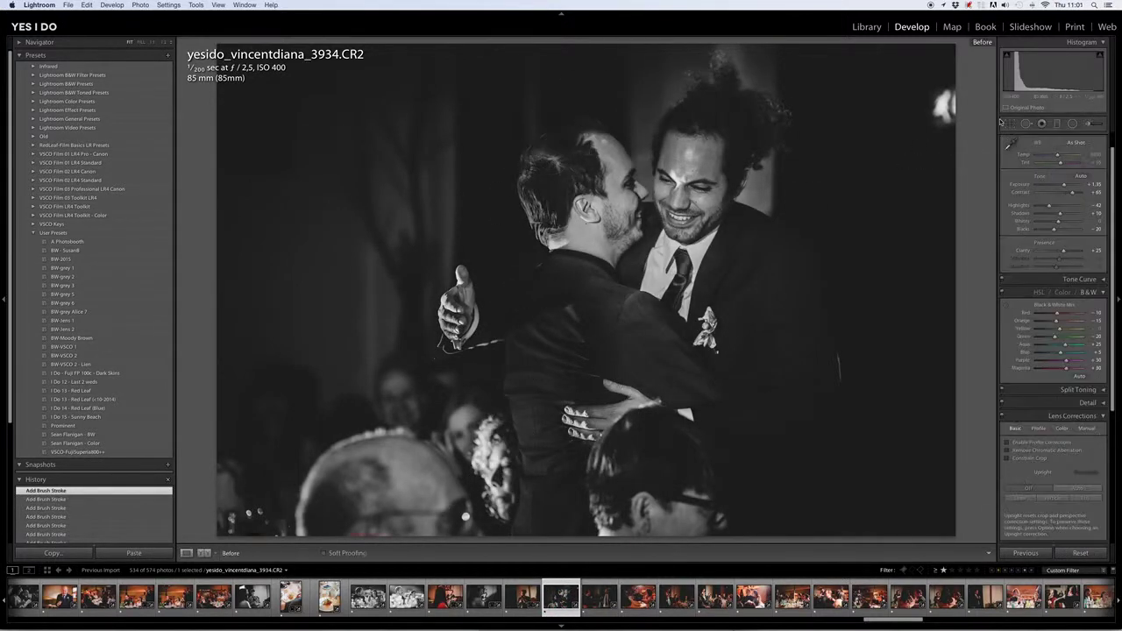
- Move on past photo 3936 with Lights Dim on, clearing the next photo's rating
key("Right")
key("l")
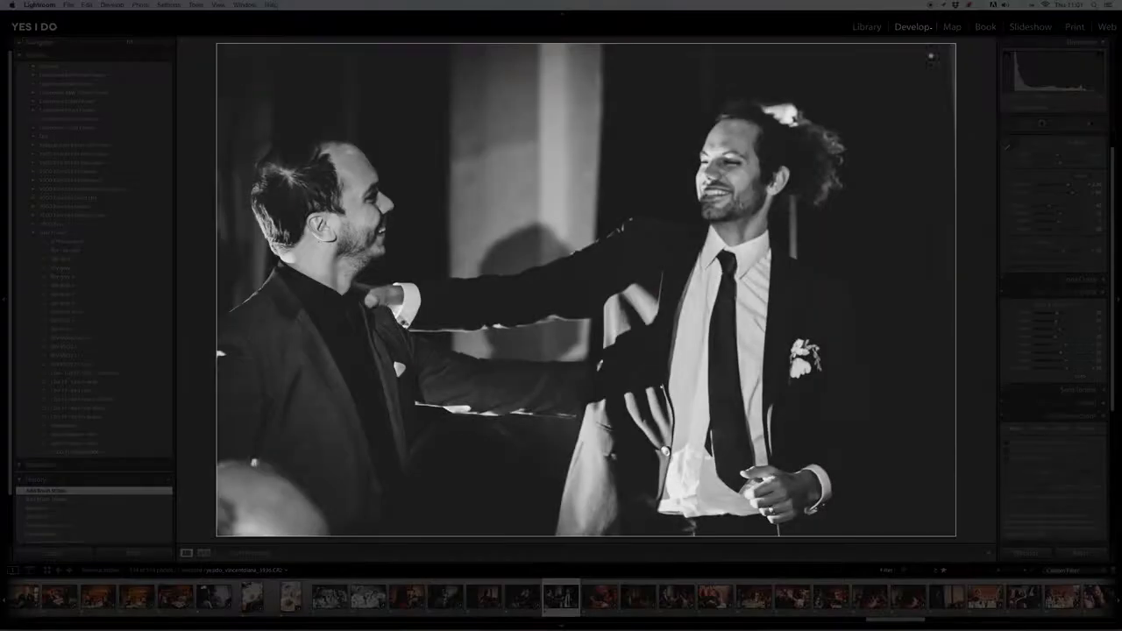
key("Right")
key("Right")
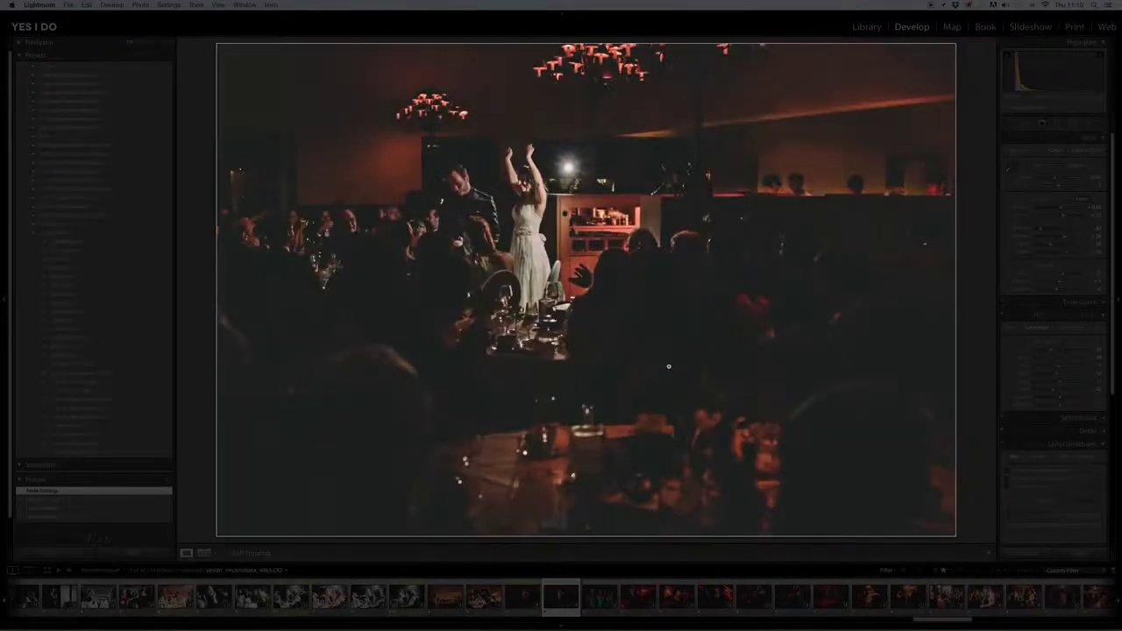
key("0")
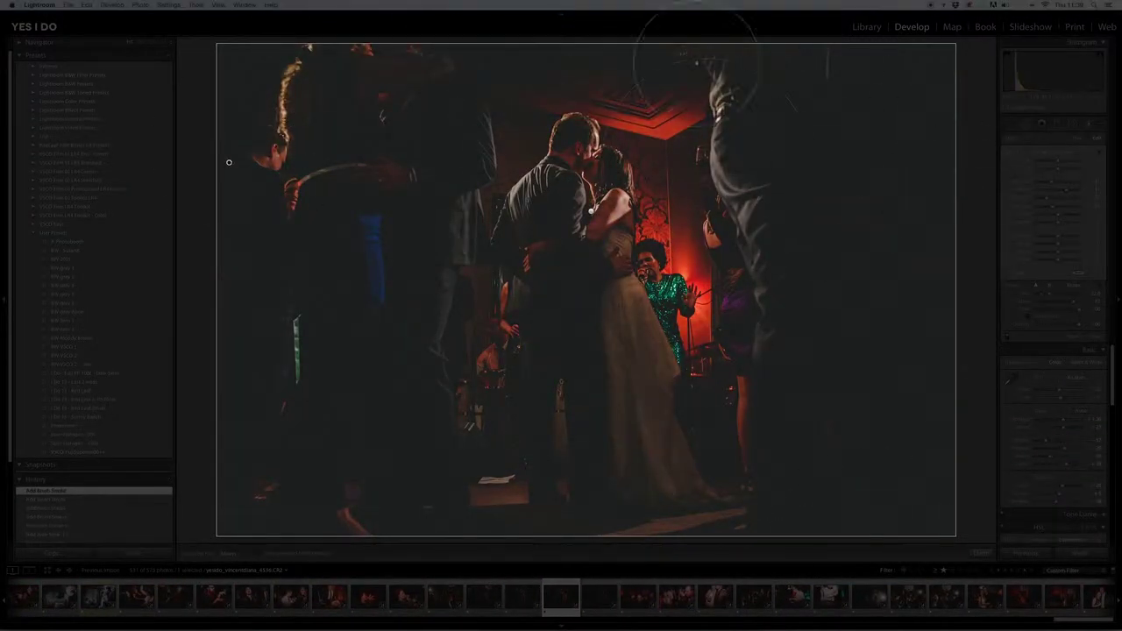
- Start an Adjustment Brush stroke on the singer in the kissing shot
key("k")
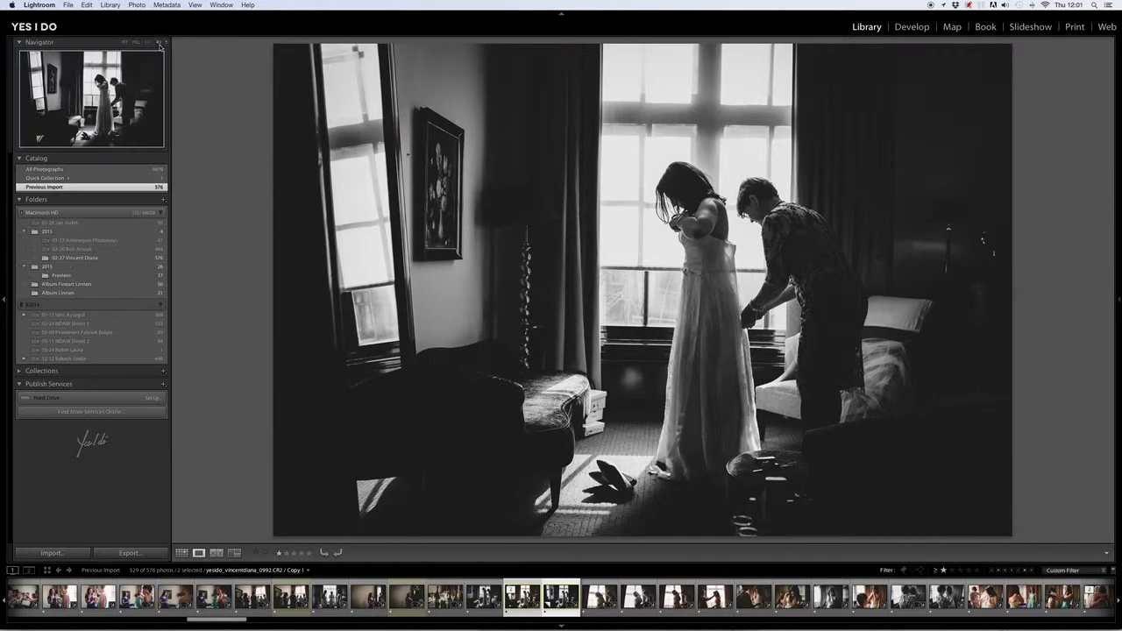
- Give two getting-ready photos in the grid, including photo 122, a yellow label
scroll(565, 176, "down", 5)
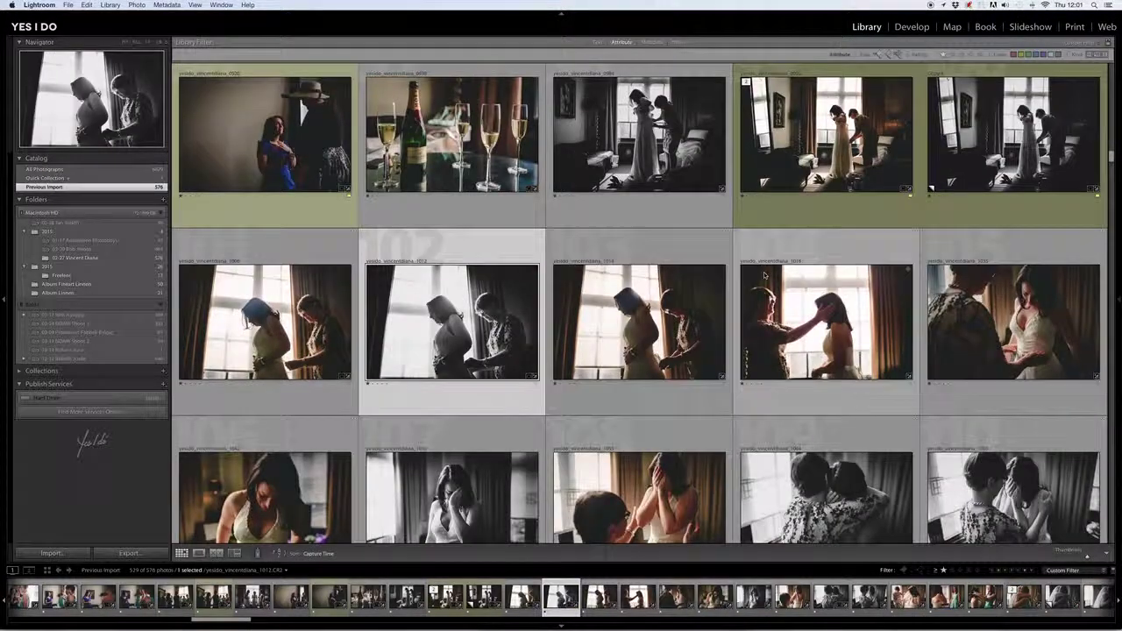
scroll(613, 263, "down", 5)
scroll(788, 306, "down", 5)
left_click(992, 330)
key("7")
scroll(992, 330, "down", 5)
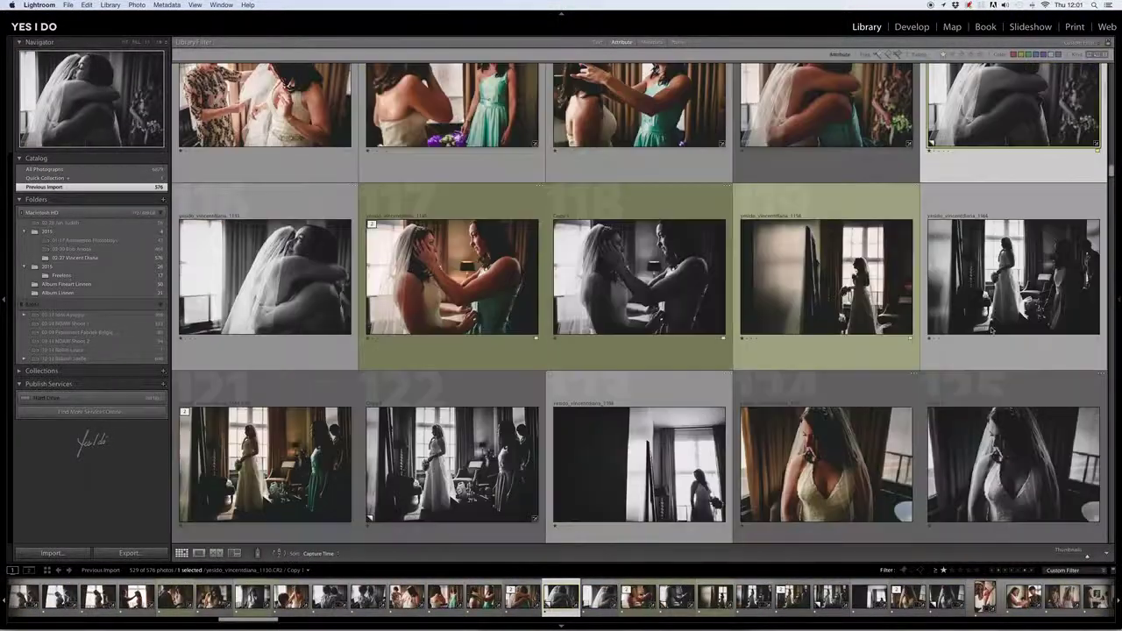
left_click(456, 298)
key("7")
- Open the tree group photos as layers in Photoshop
scroll(640, 298, "down", 5)
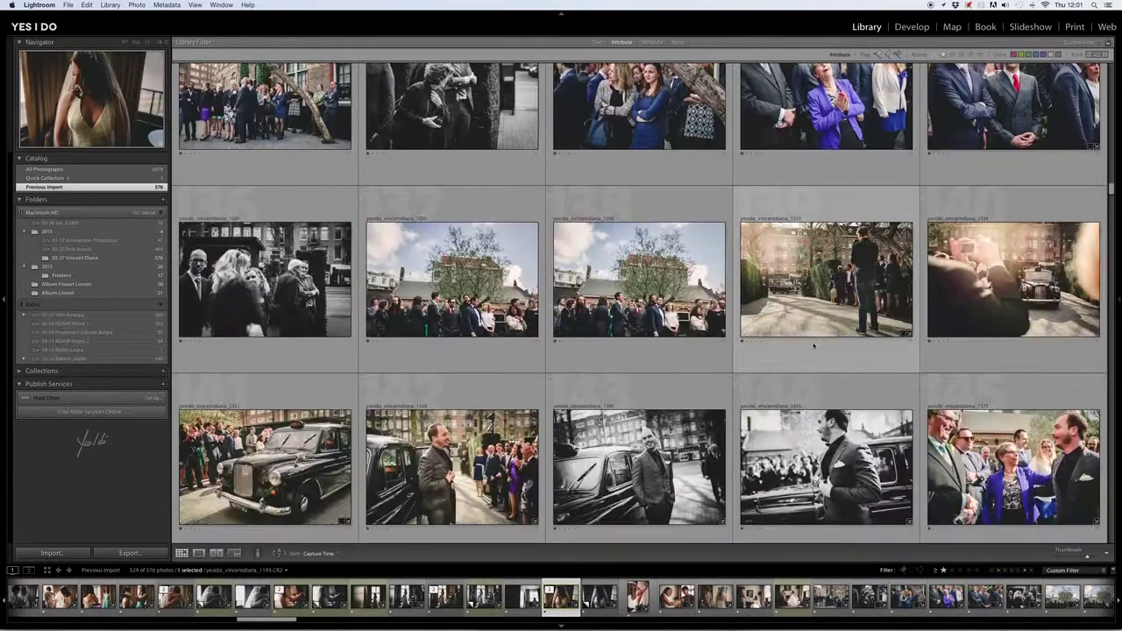
double_click(451, 276)
right_click(673, 166)
left_click(841, 241)
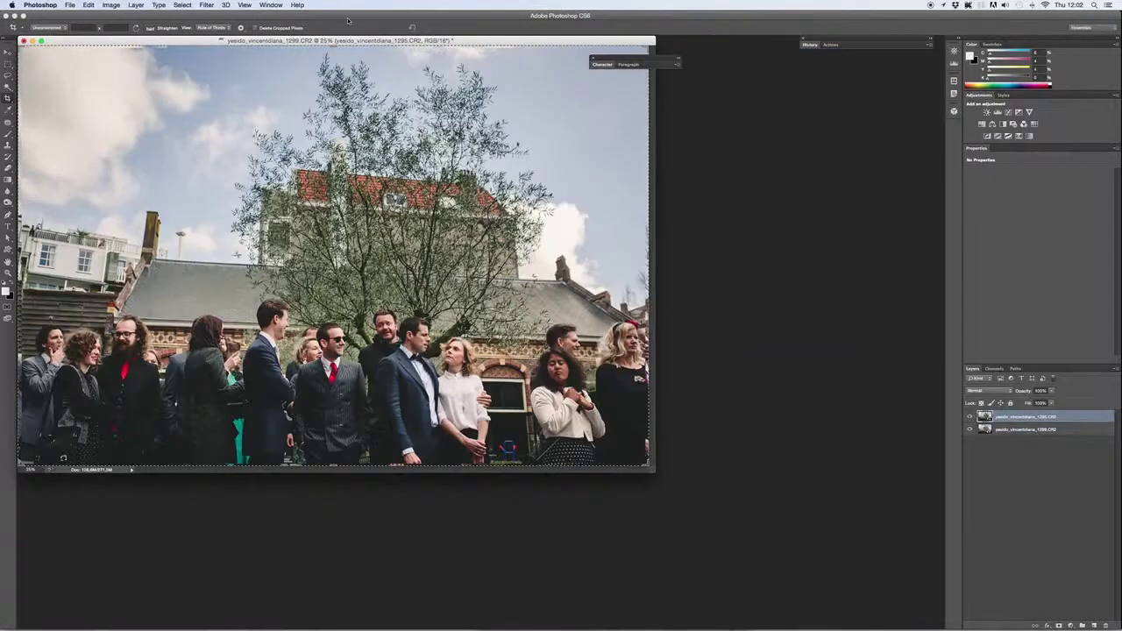
- Align the two group-shot layers and paint the top layer's mask over the guests
left_click(109, 6)
left_click(202, 169)
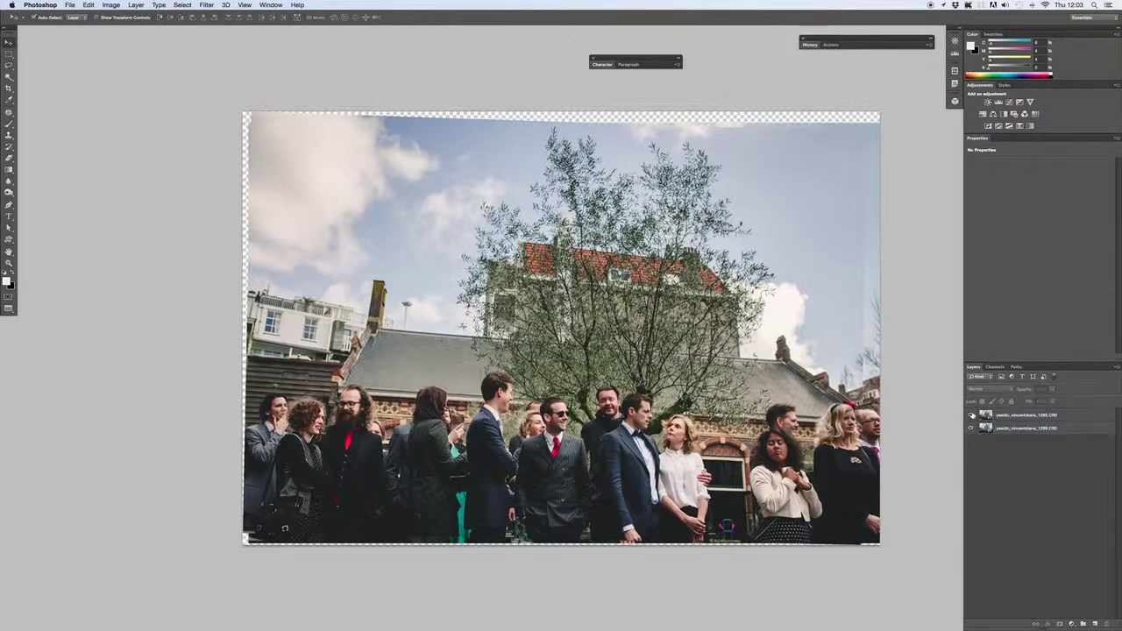
left_click(1059, 623, "alt")
key("b")
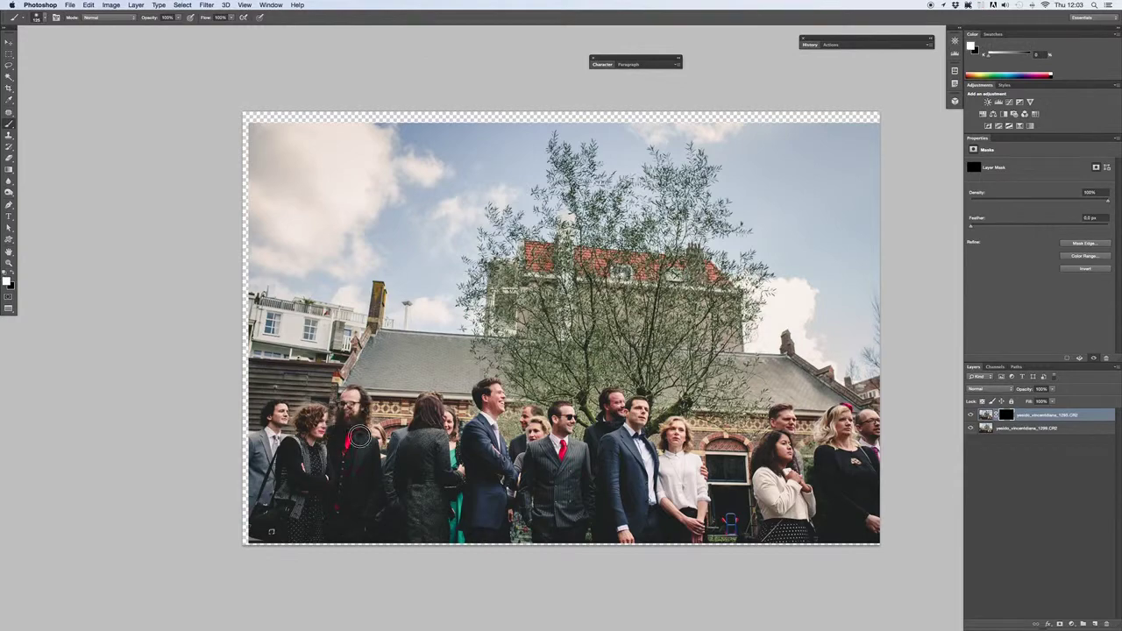
key("super+plus")
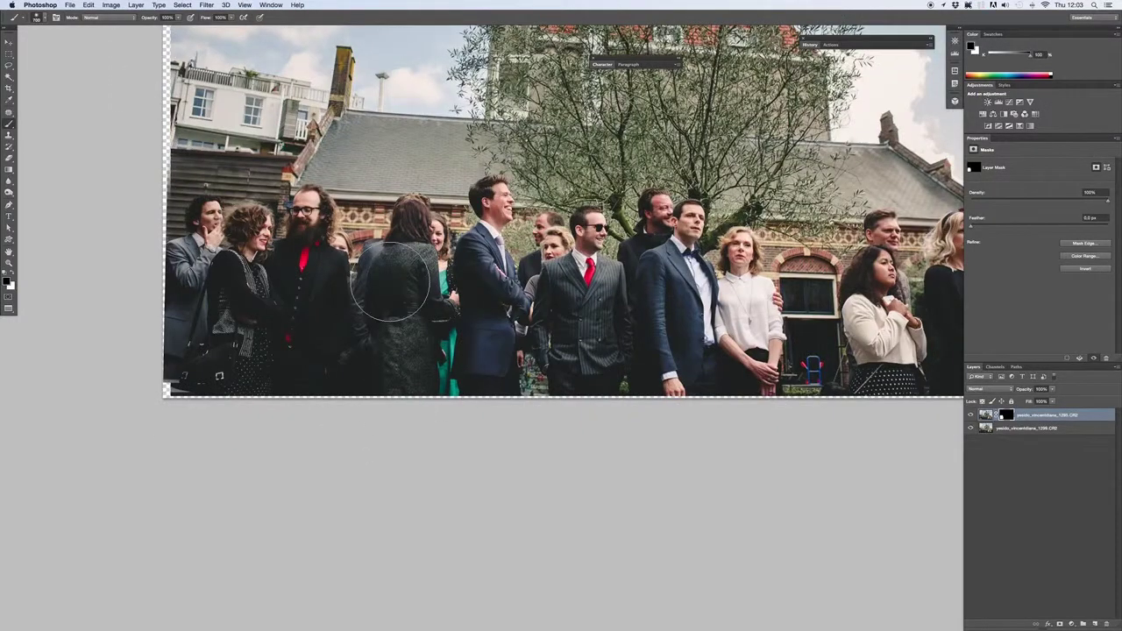
key("x")
key("super+plus")
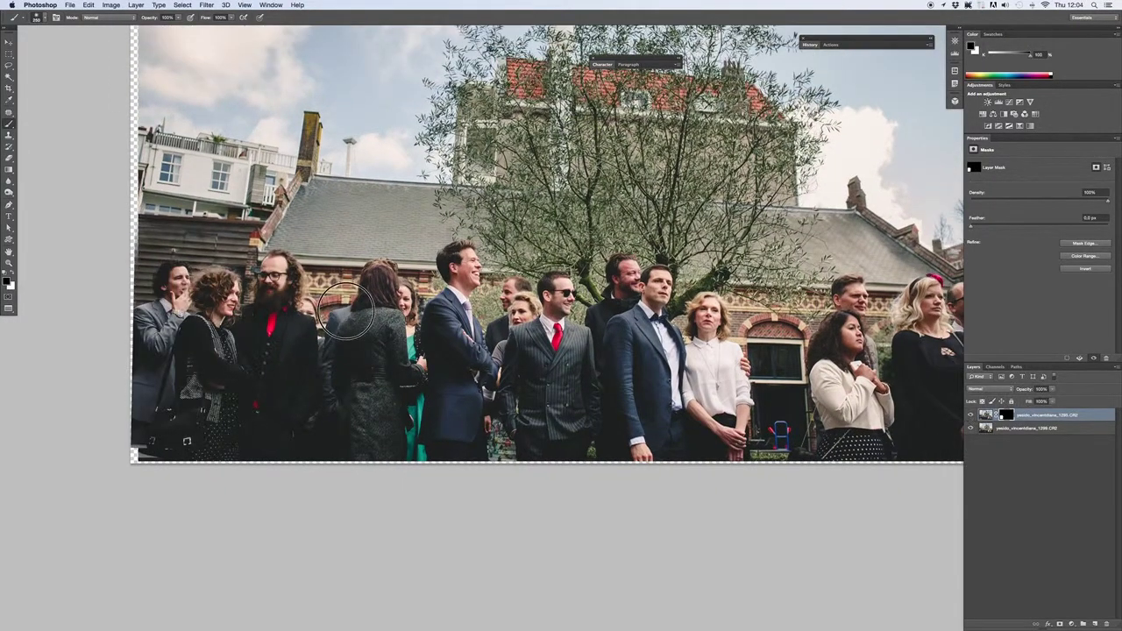
scroll(482, 245, "right", 5)
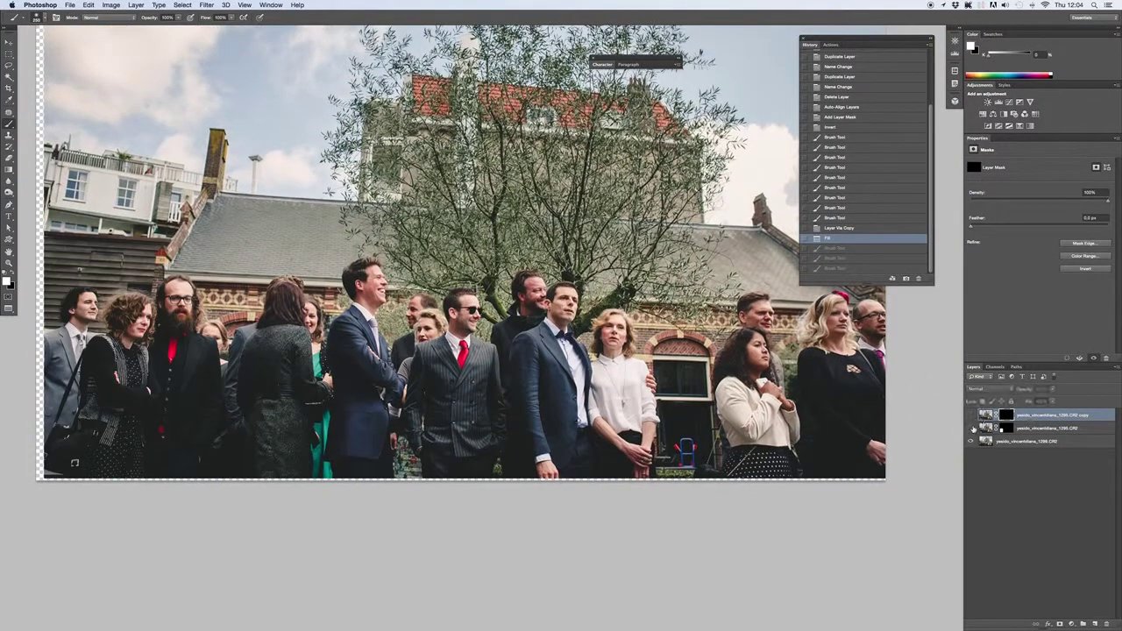
- Merge the visible layers, crop the group shot and content-aware scale it to fill the frame
key("super+shift+e")
key("c")
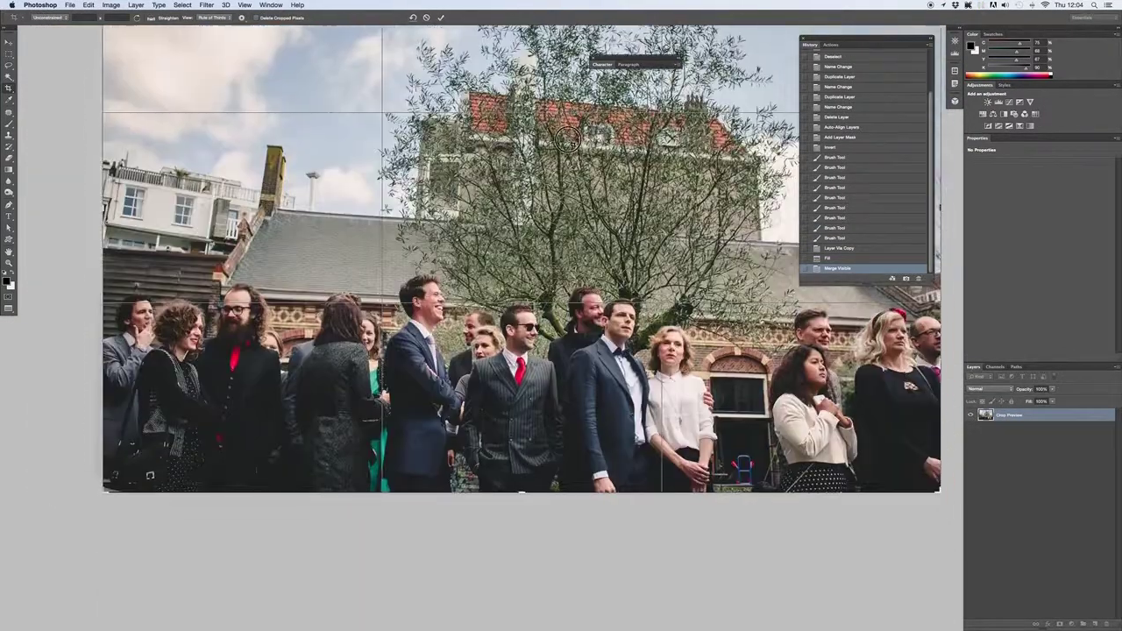
key("Return")
key("ctrl+t")
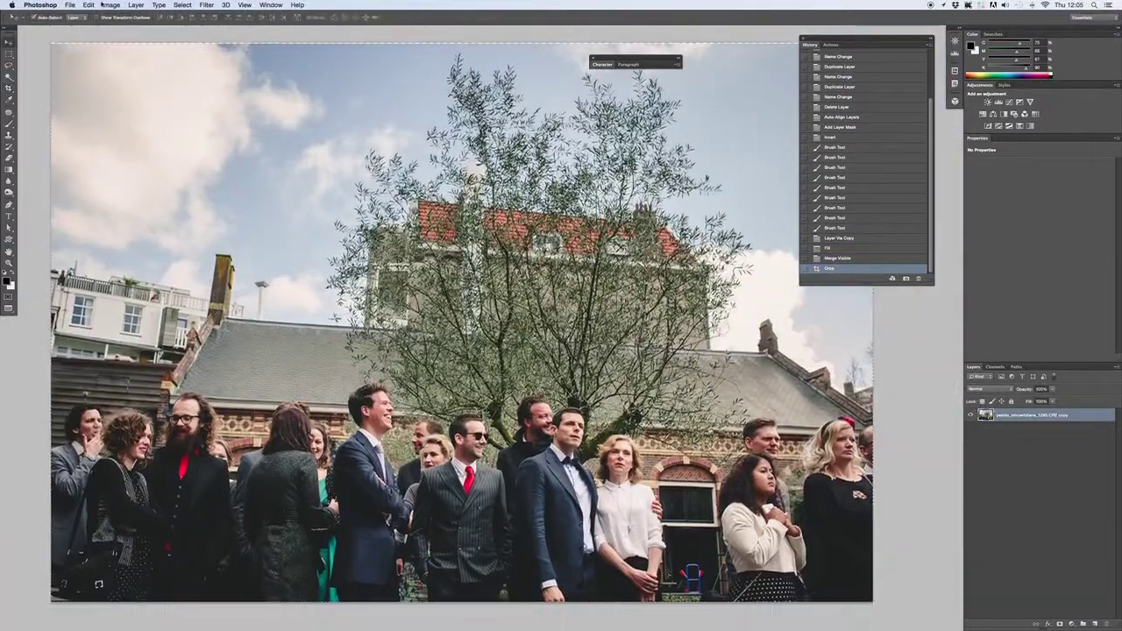
key("super+Tab")
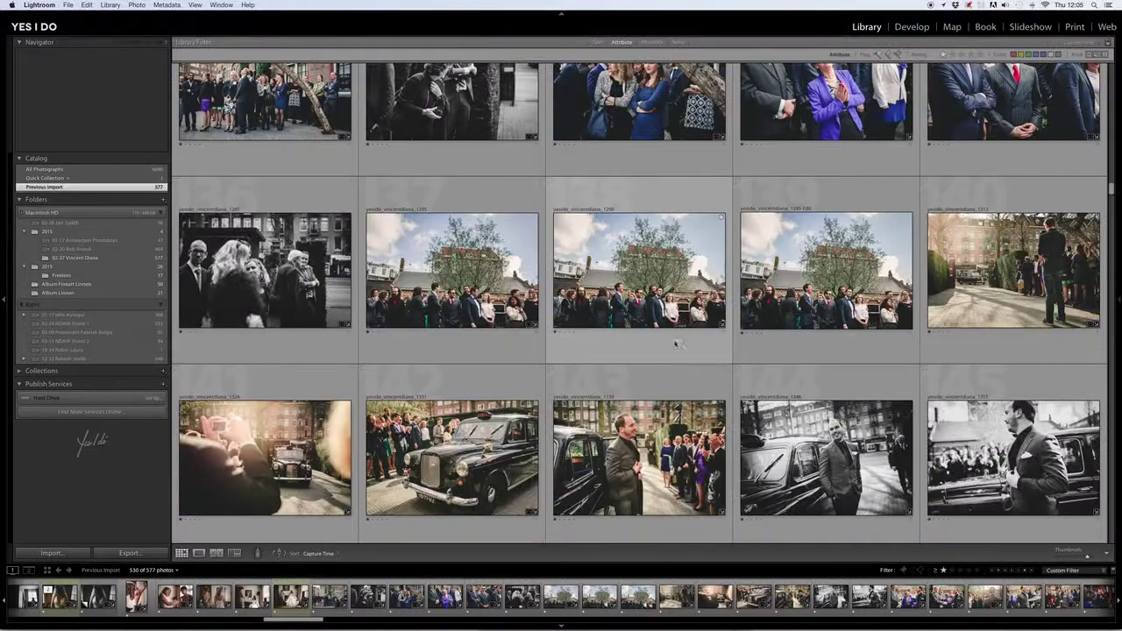
- Browse the reception photos, switching between full-size loupe and thumbnail grid views
double_click(486, 331)
key("g")
scroll(487, 331, "down", 3)
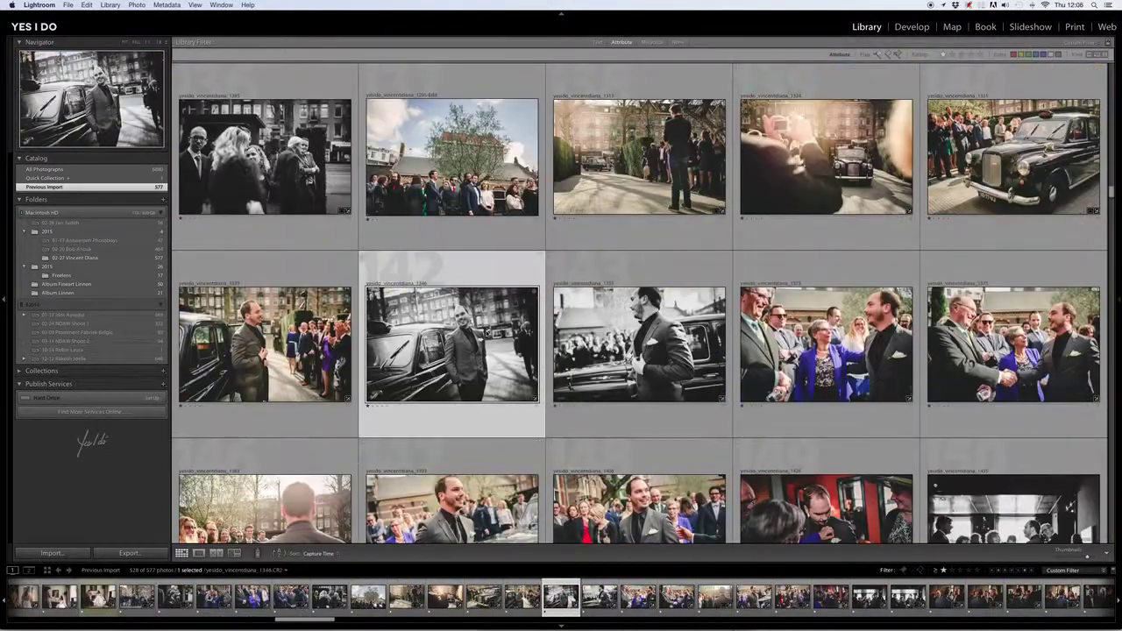
scroll(486, 331, "down", 3)
scroll(486, 331, "down", 3)
scroll(486, 332, "down", 3)
scroll(486, 331, "down", 3)
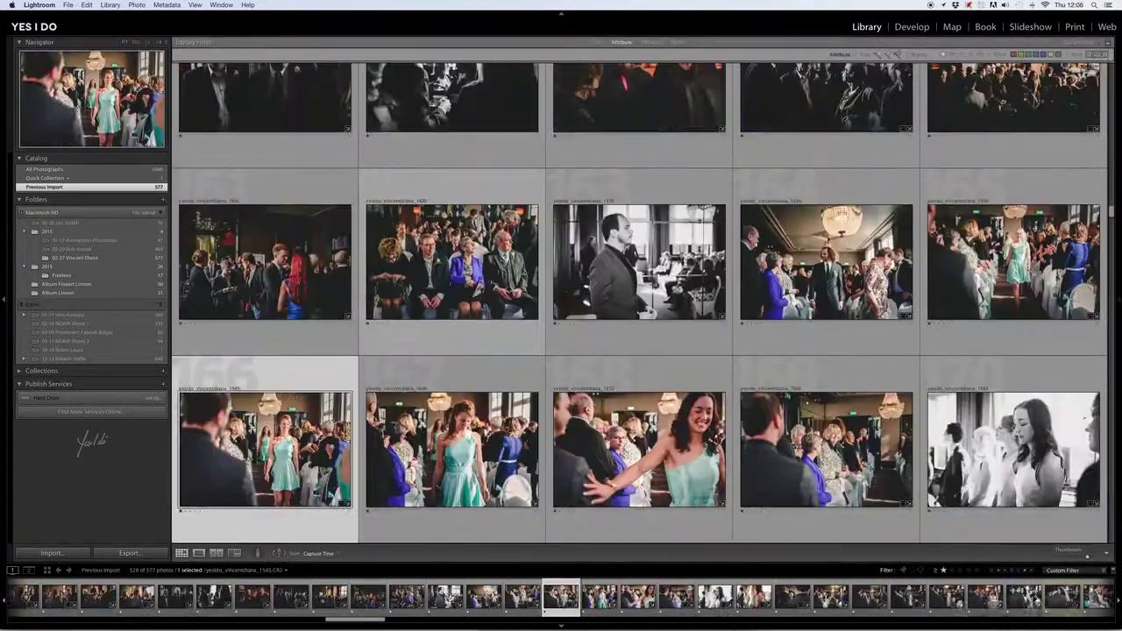
double_click(486, 332)
key("g")
key("e")
key("g")
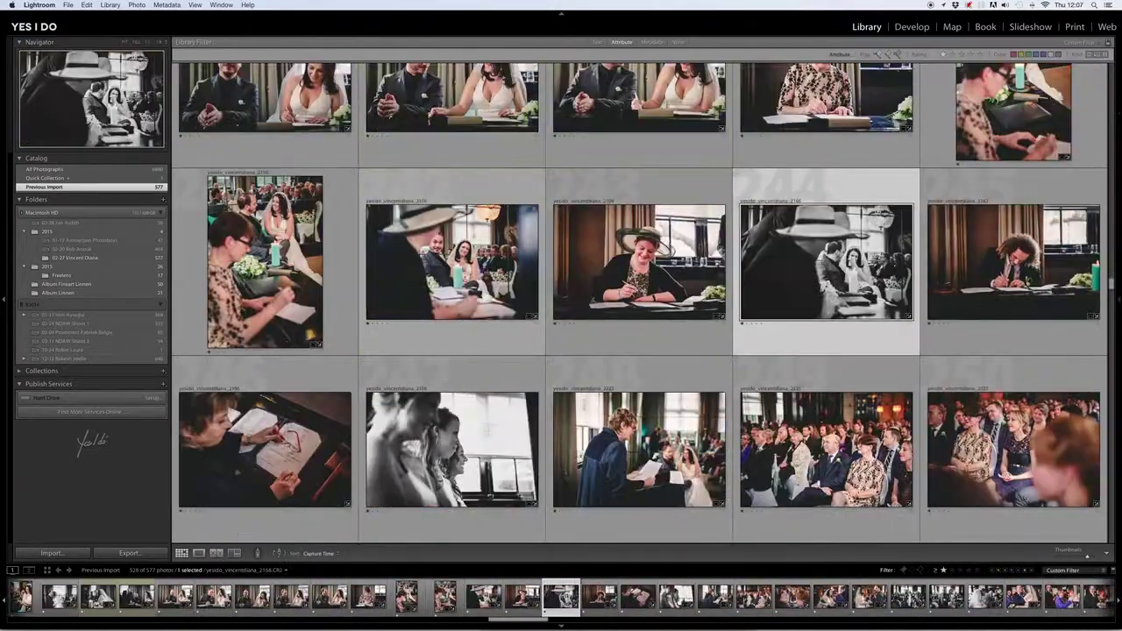
key("e")
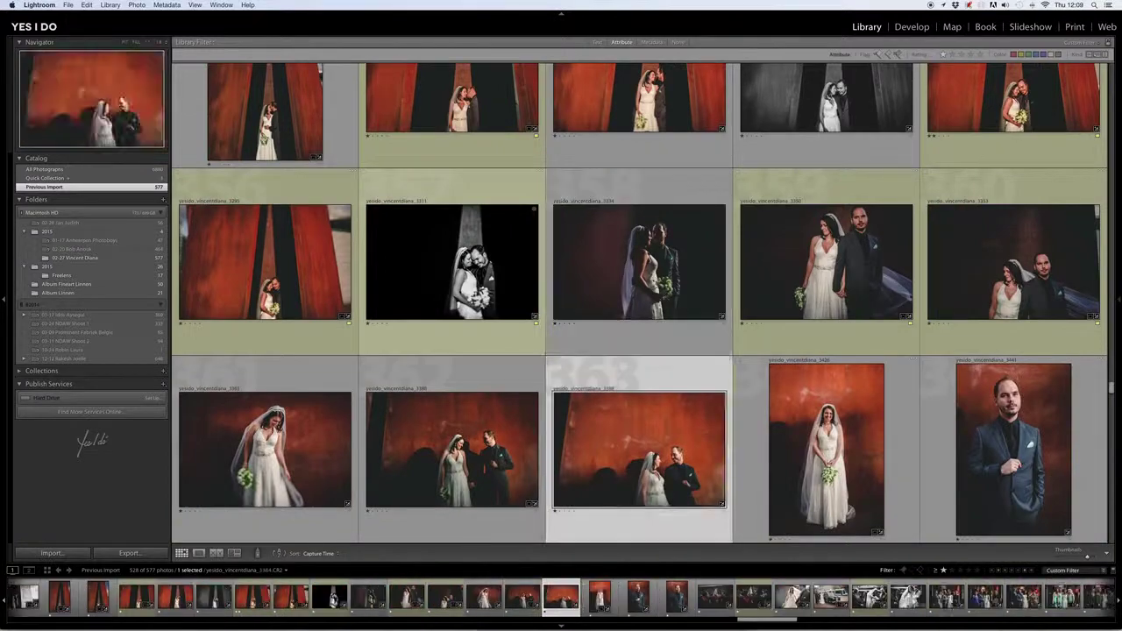
- Label groom portrait 3441 and photo 3914 yellow, then compare the selection in Survey view
left_click(1012, 449)
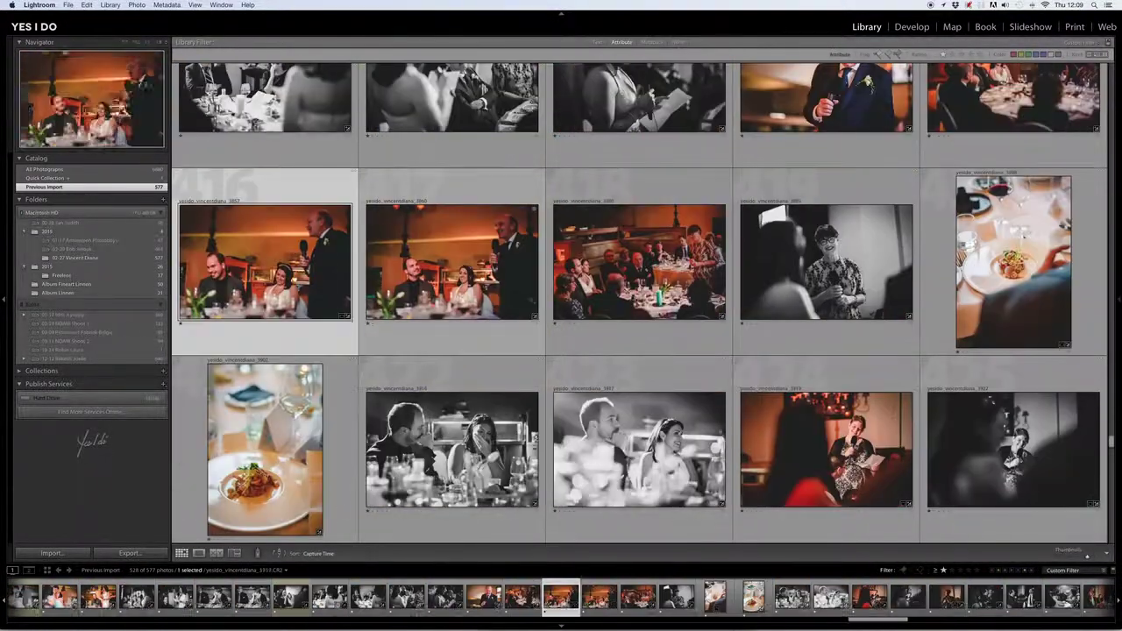
key("Right")
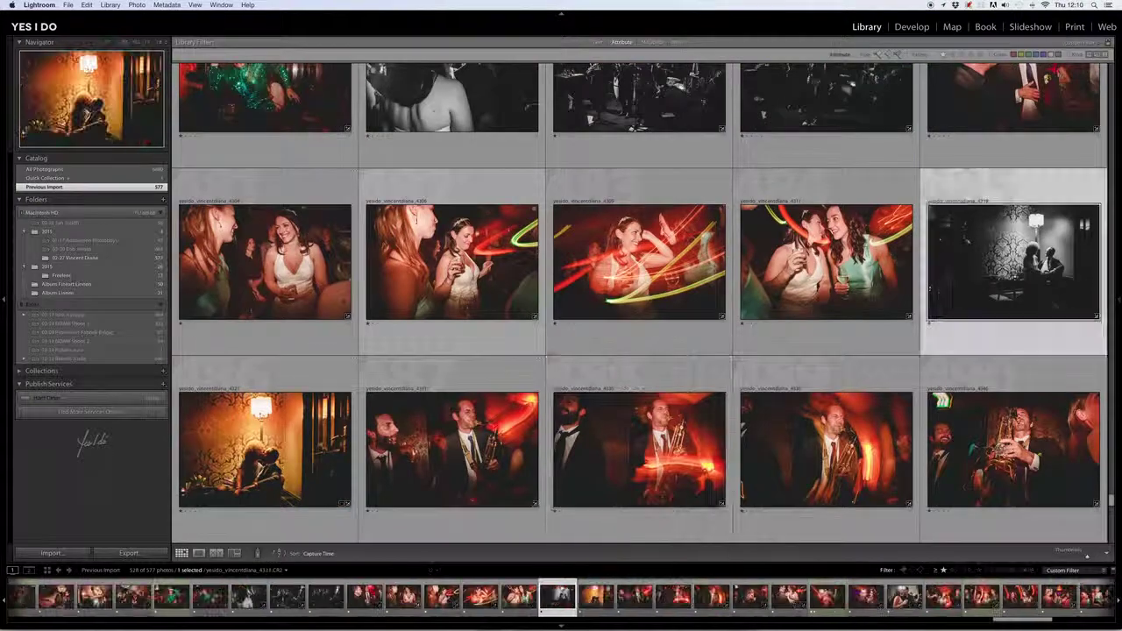
key("7")
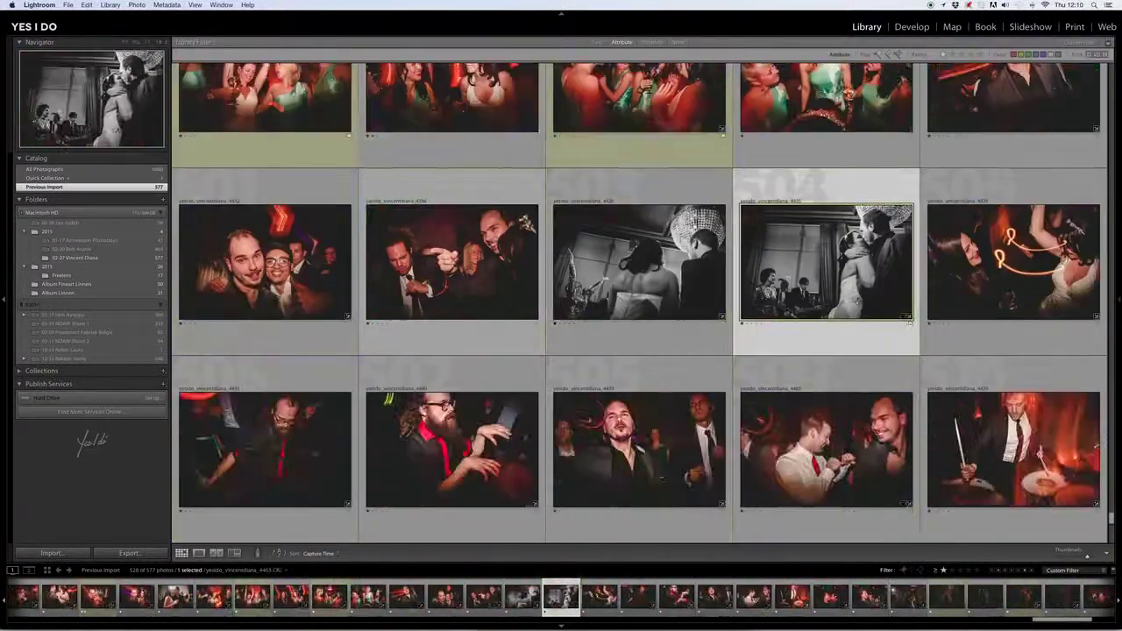
key("7")
key("n")
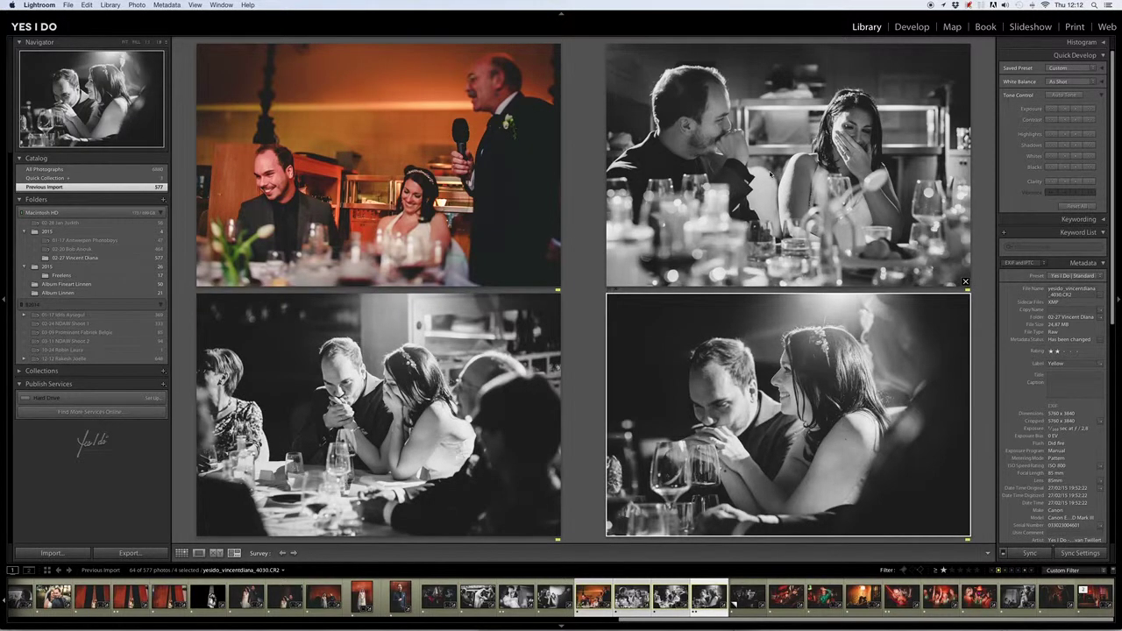
- With Lights Dim on, remove yellow labels from weaker alternates and drop the bottom-left one from Survey
key("l")
key("8")
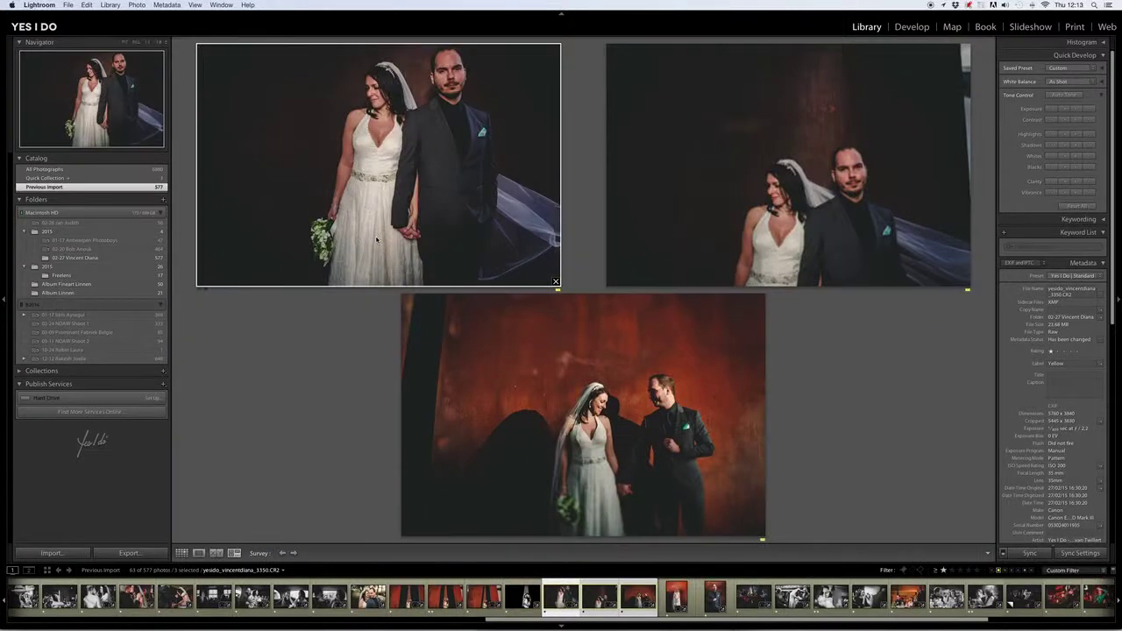
key("Left")
key("Left")
key("Left")
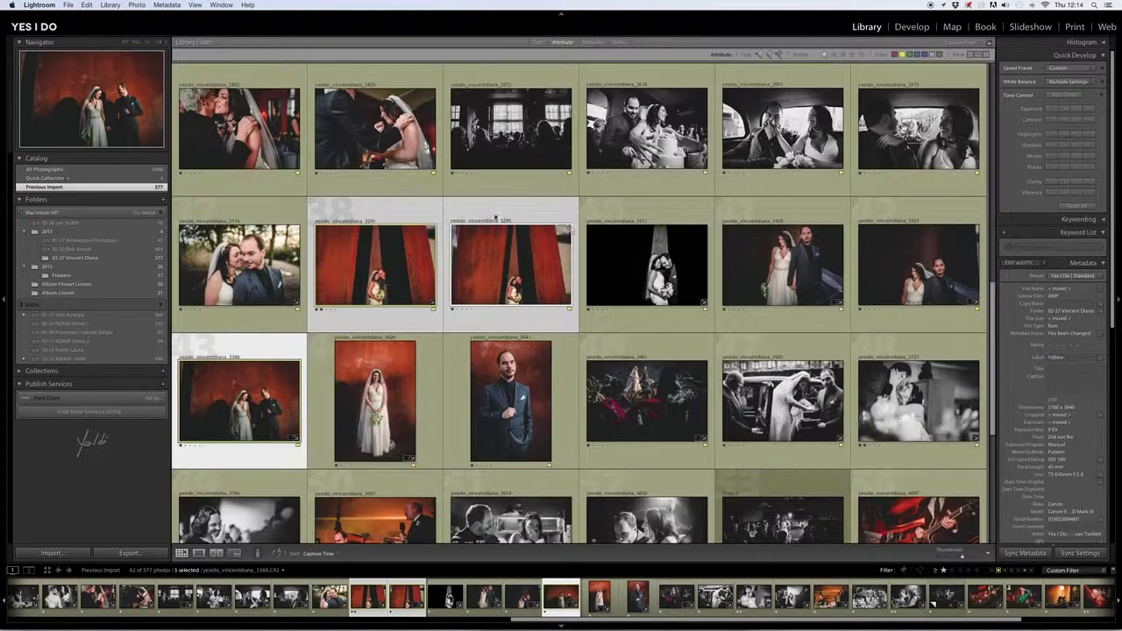
key("7")
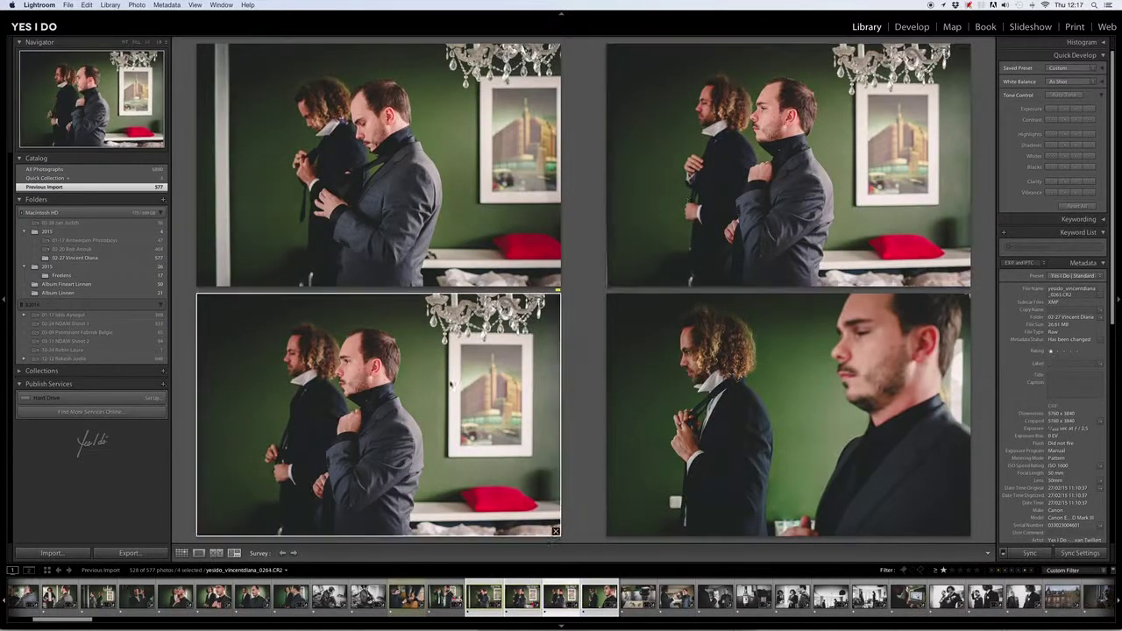
left_click(555, 530)
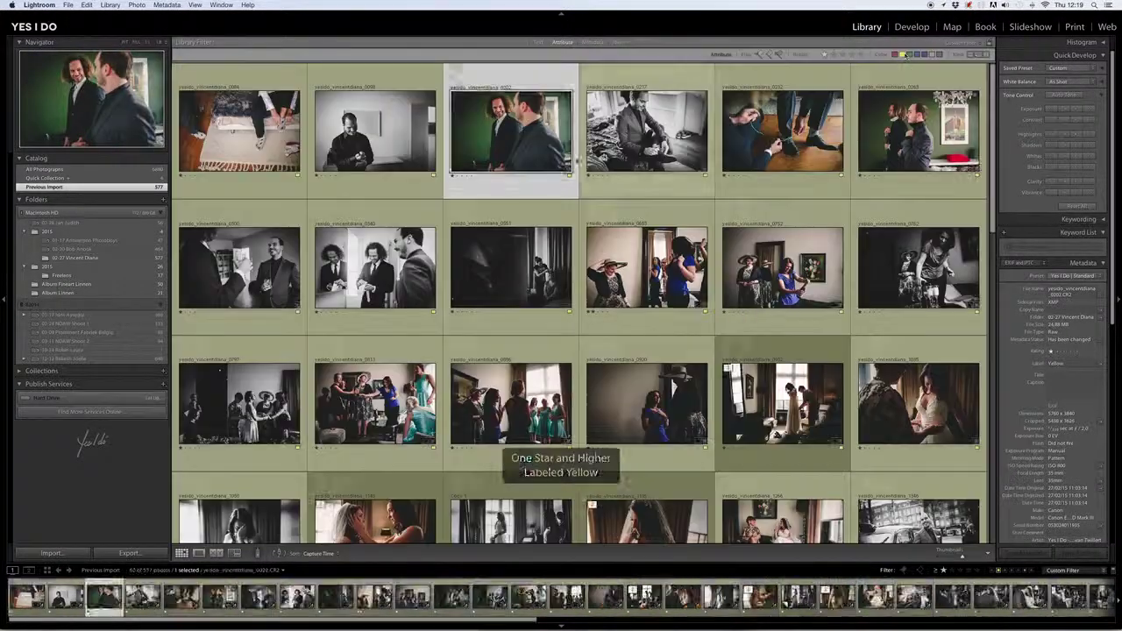
key("8")
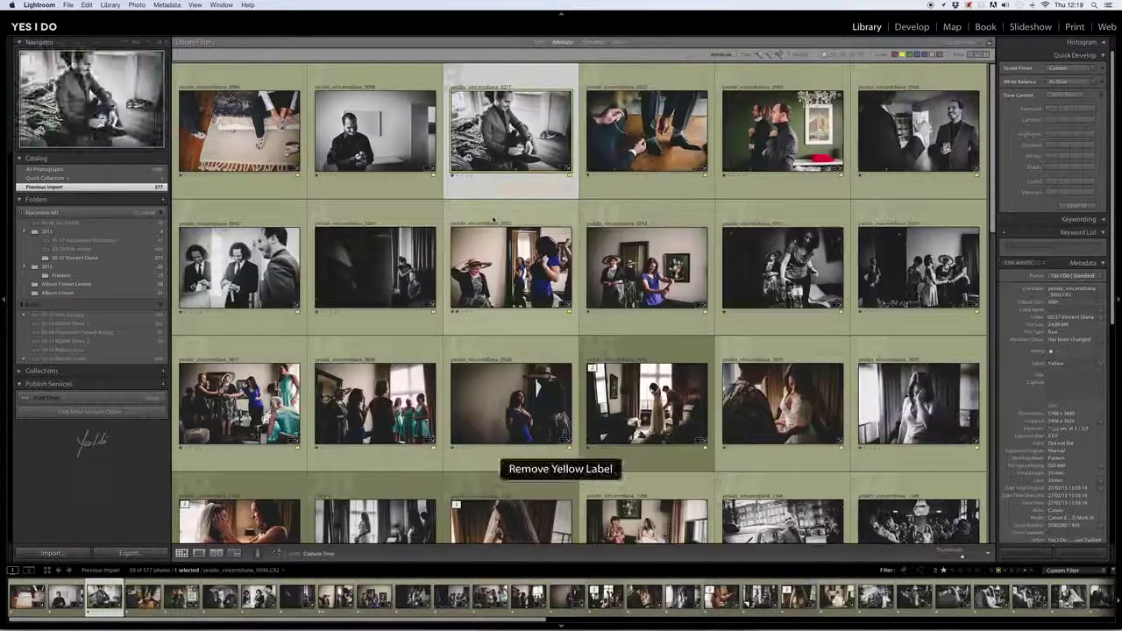
- Survey the next pair of photos, unlabel the weaker one, then view the following photos full size
key("shift+Right")
key("n")
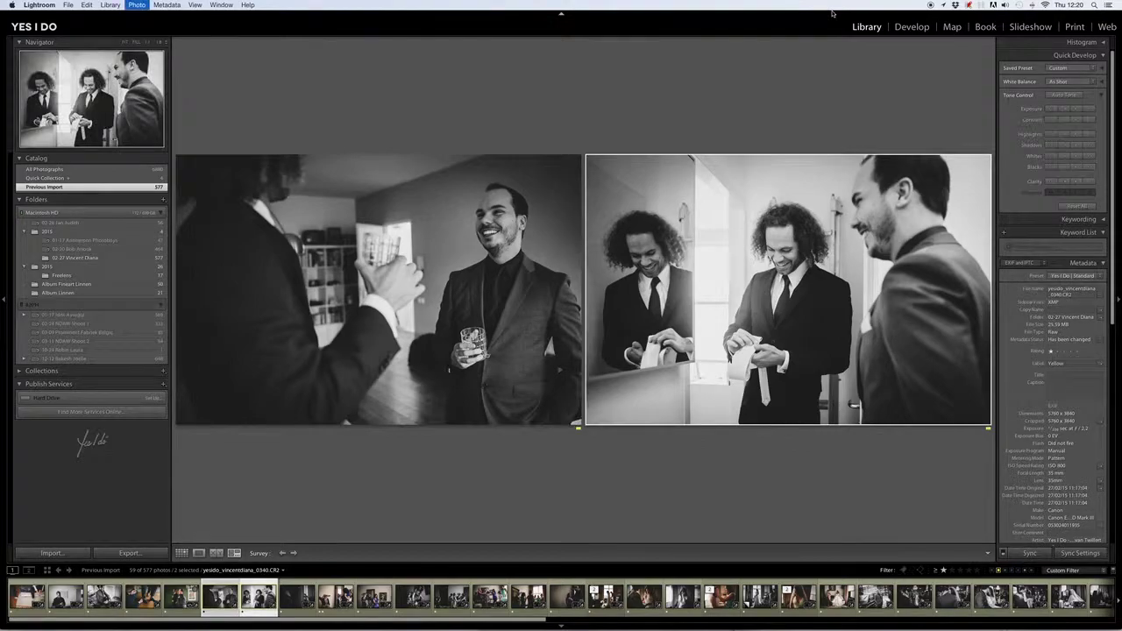
key("g")
key("8")
key("e")
key("Right")
key("Right")
key("Right")
key("Right")
key("Right")
key("Right")
- Switch to Develop and advance two photos to photo 3350, the dark bride-and-groom veil portrait
key("d")
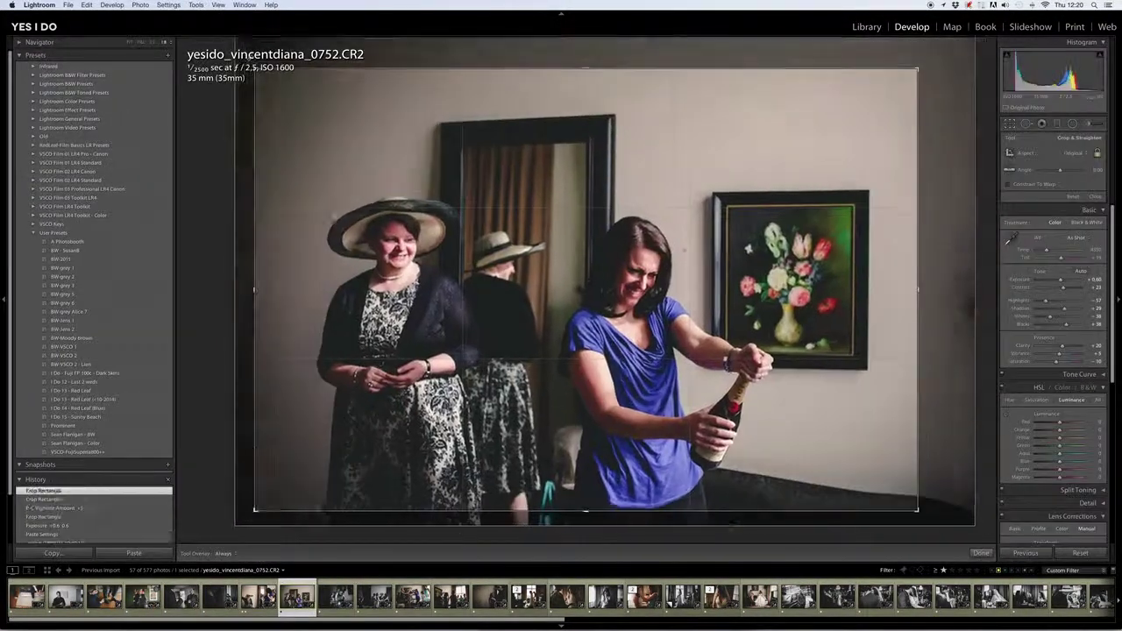
key("Right")
key("Right")
key("Right")
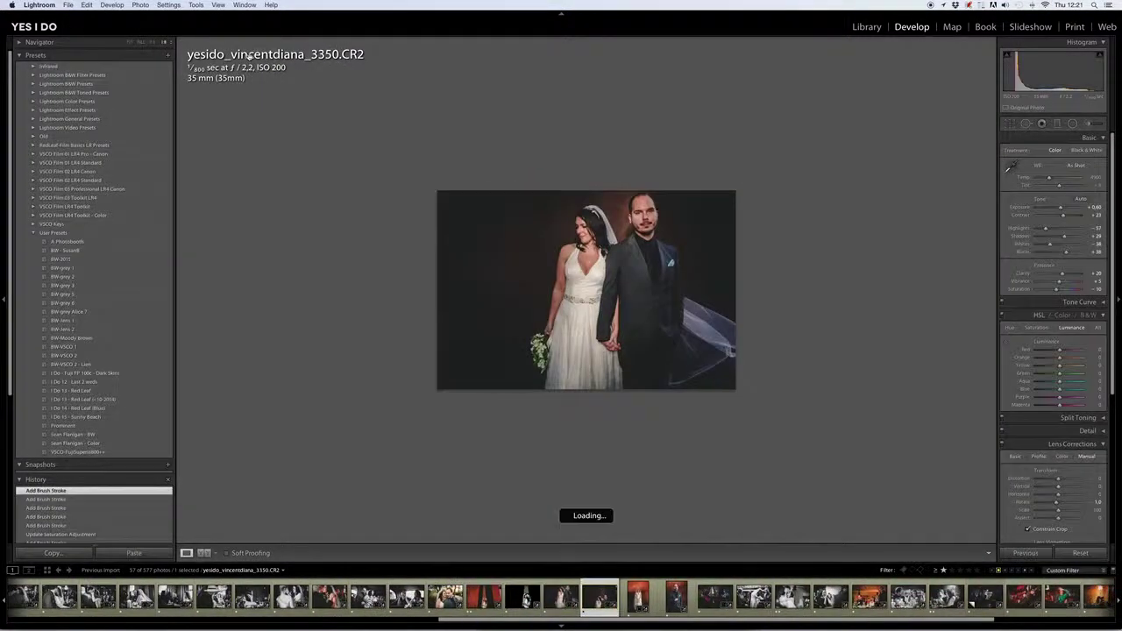
key("Right")
key("Right")
key("Right")
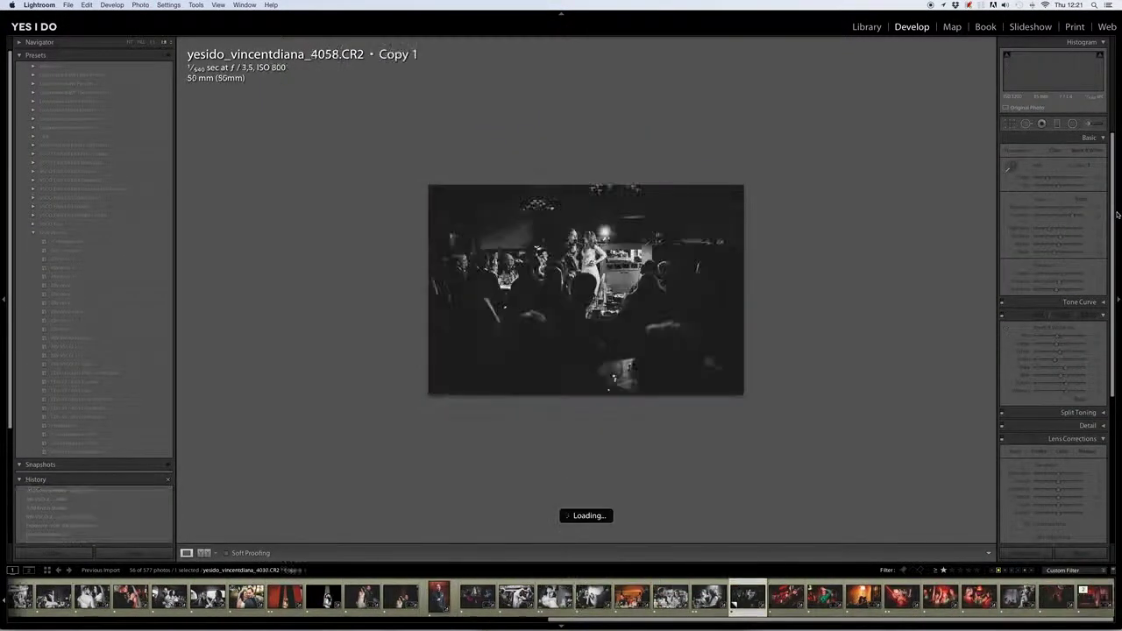